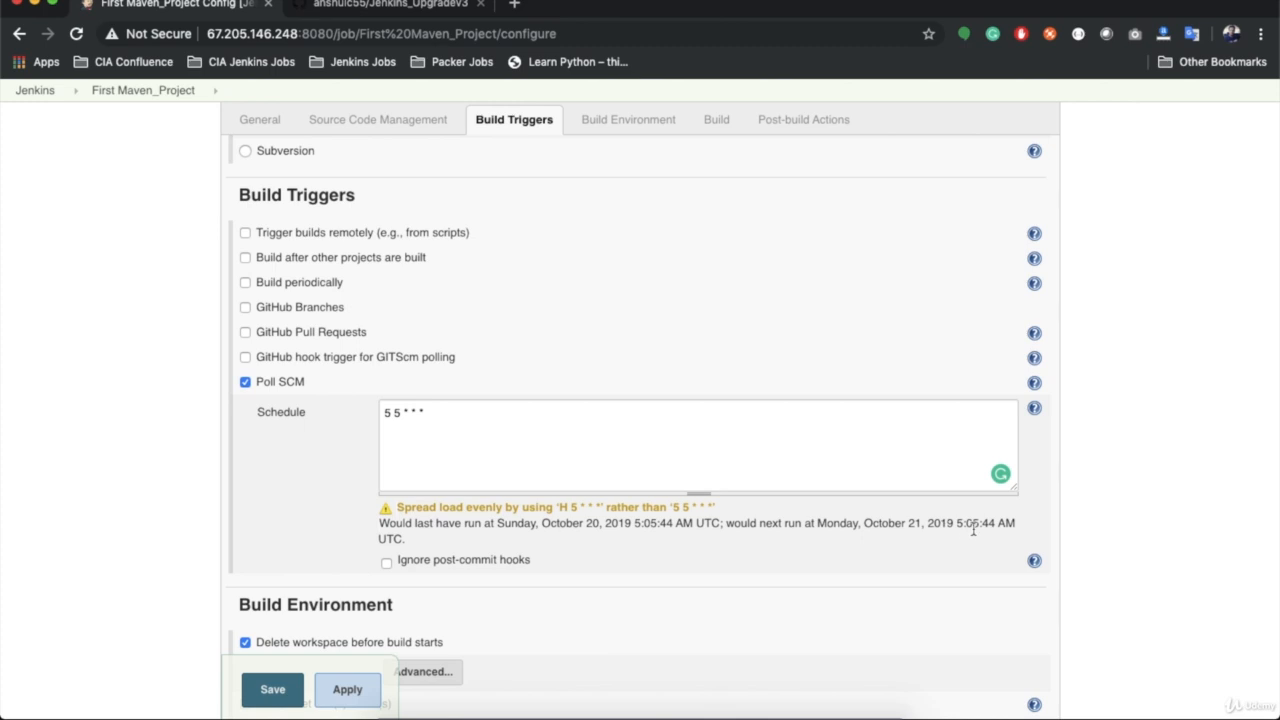
# - Set the Poll SCM schedule to 5 0,5,20 * * * and have the expression checked
pyautogui.click(401, 414)
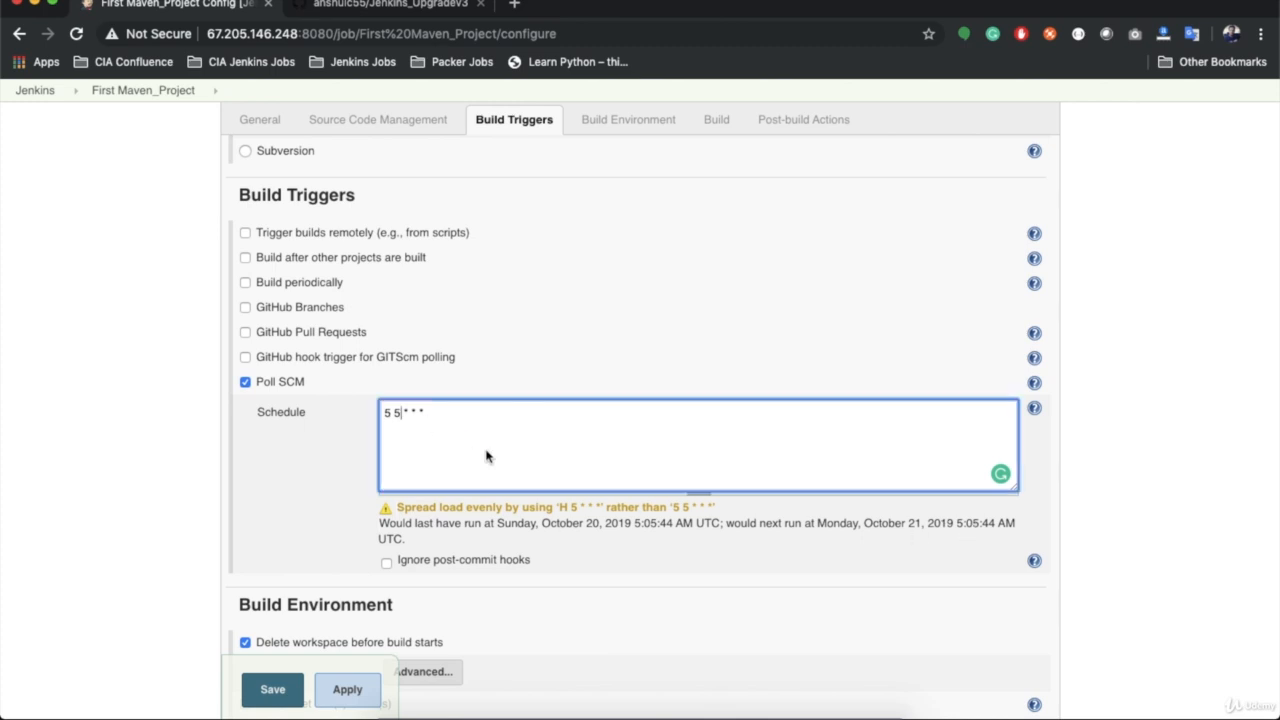
pyautogui.press('BackSpace')
pyautogui.write('0,5,20')
pyautogui.click(318, 461)
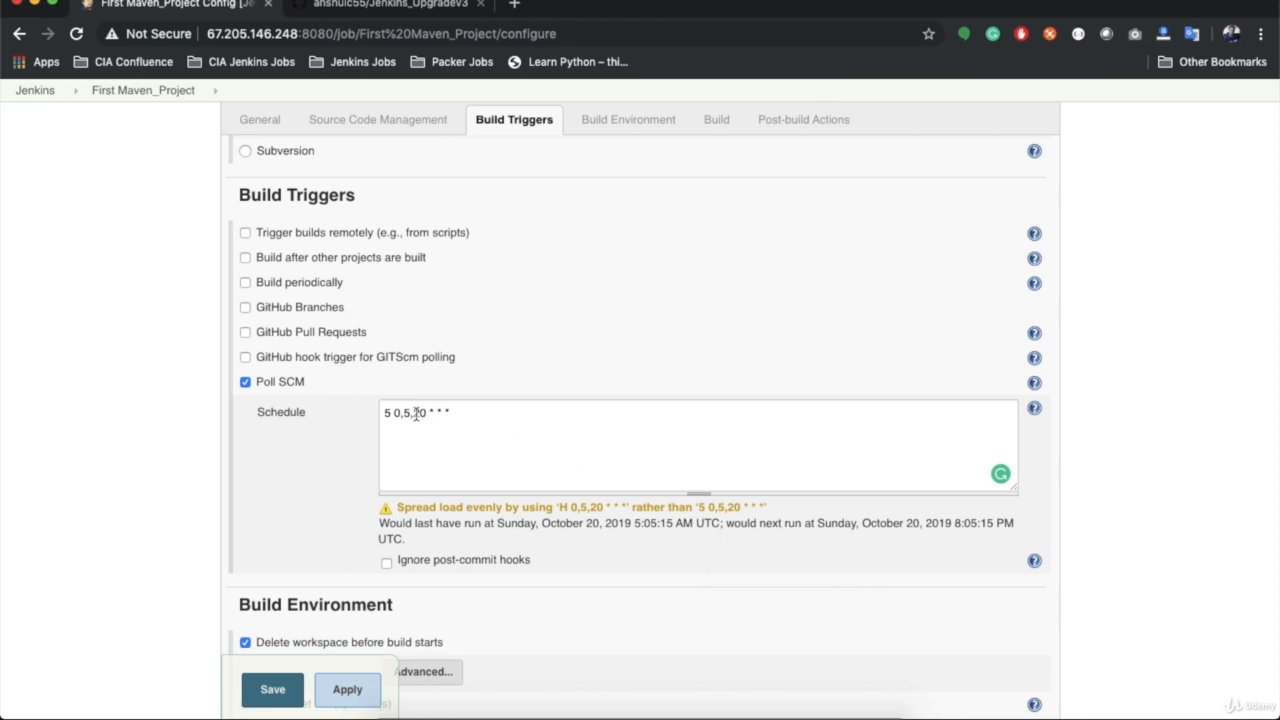
# - Set the Poll SCM schedule to * * * * * so it polls every minute, and save the job configuration
pyautogui.moveTo(427, 413); pyautogui.dragTo(372, 418)
pyautogui.write('*')
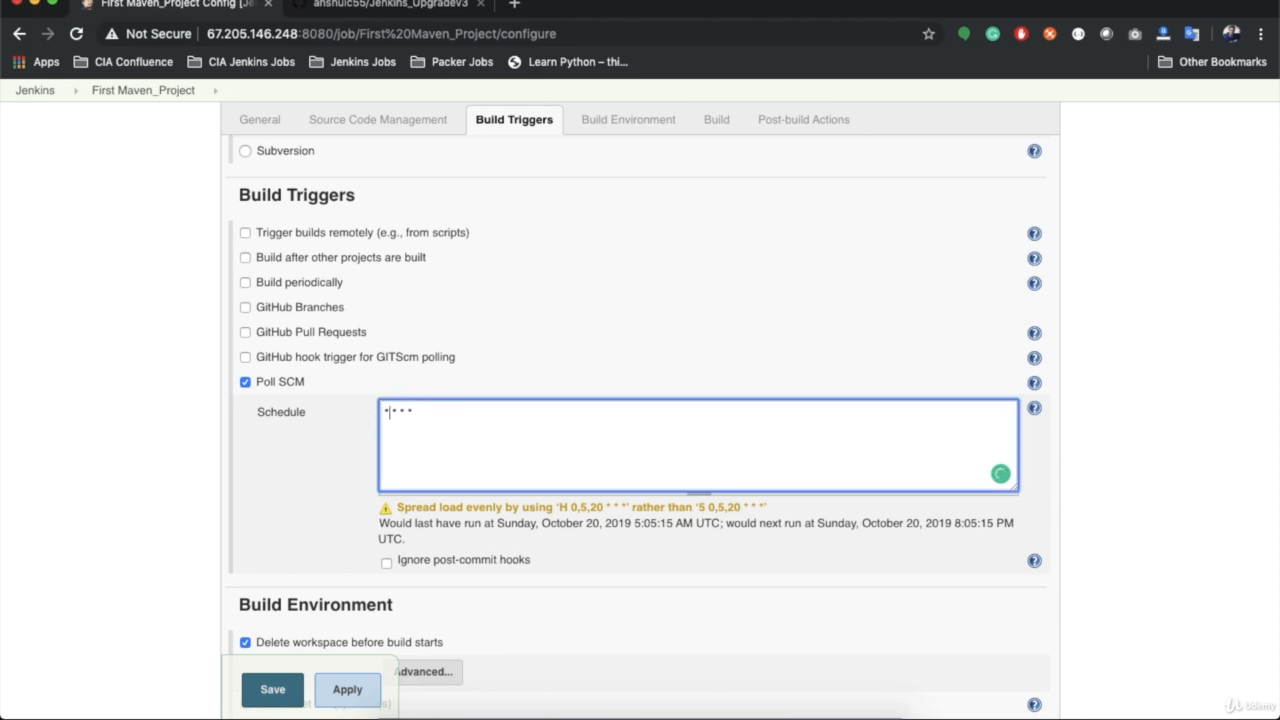
pyautogui.write(' *')
pyautogui.click(320, 511)
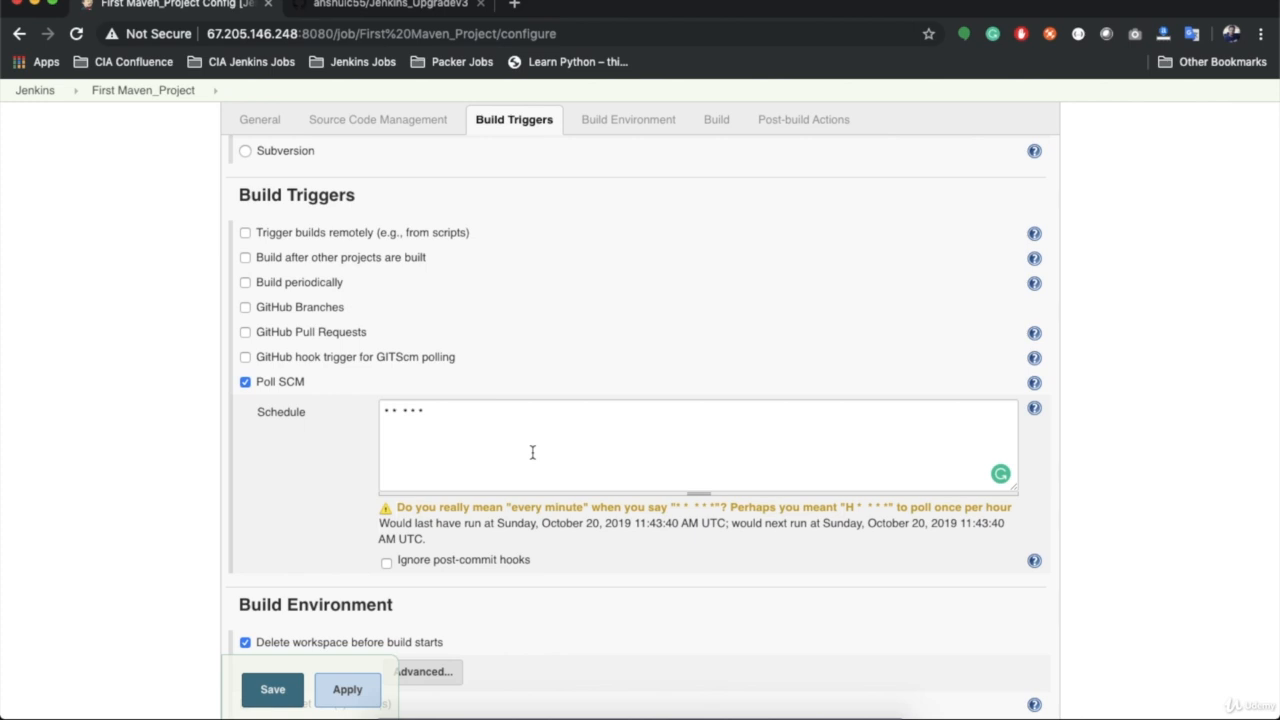
pyautogui.click(281, 694)
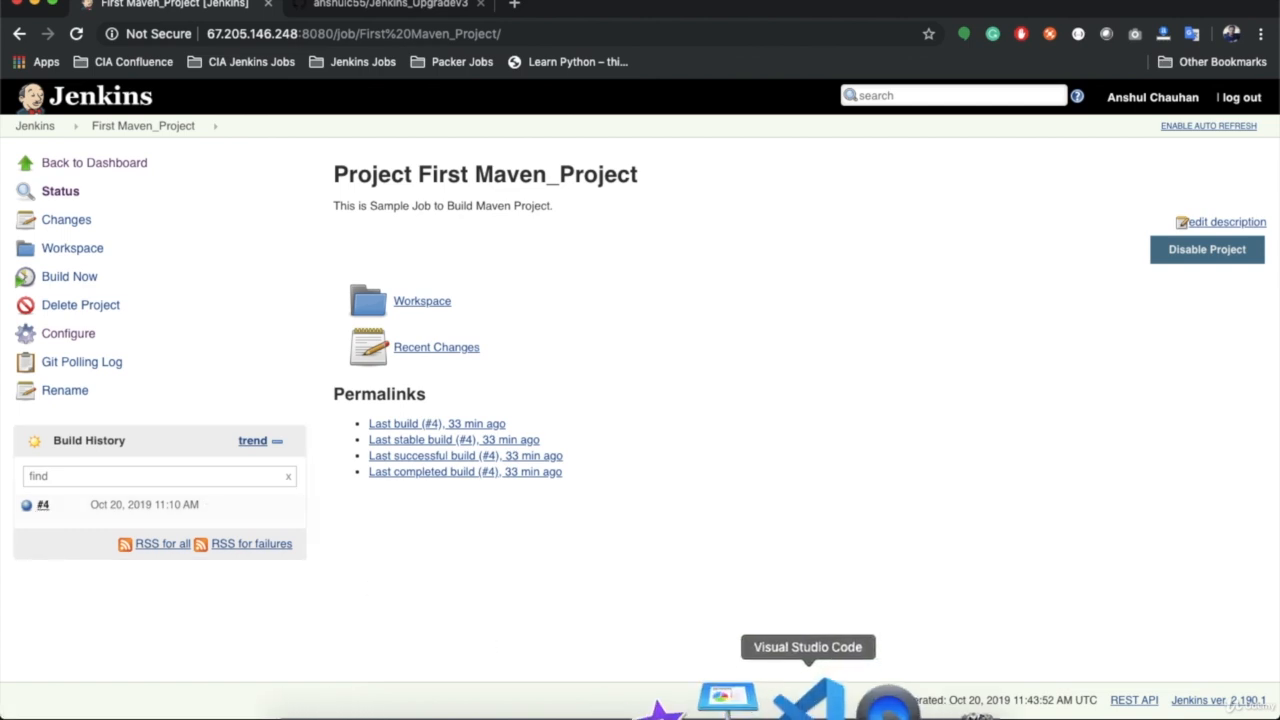
# - Switch to Visual Studio Code and duplicate the greetShouldIncludeGreetingPhrase test below the original in TestGreeter.java
pyautogui.click(808, 700)
pyautogui.click(780, 462)
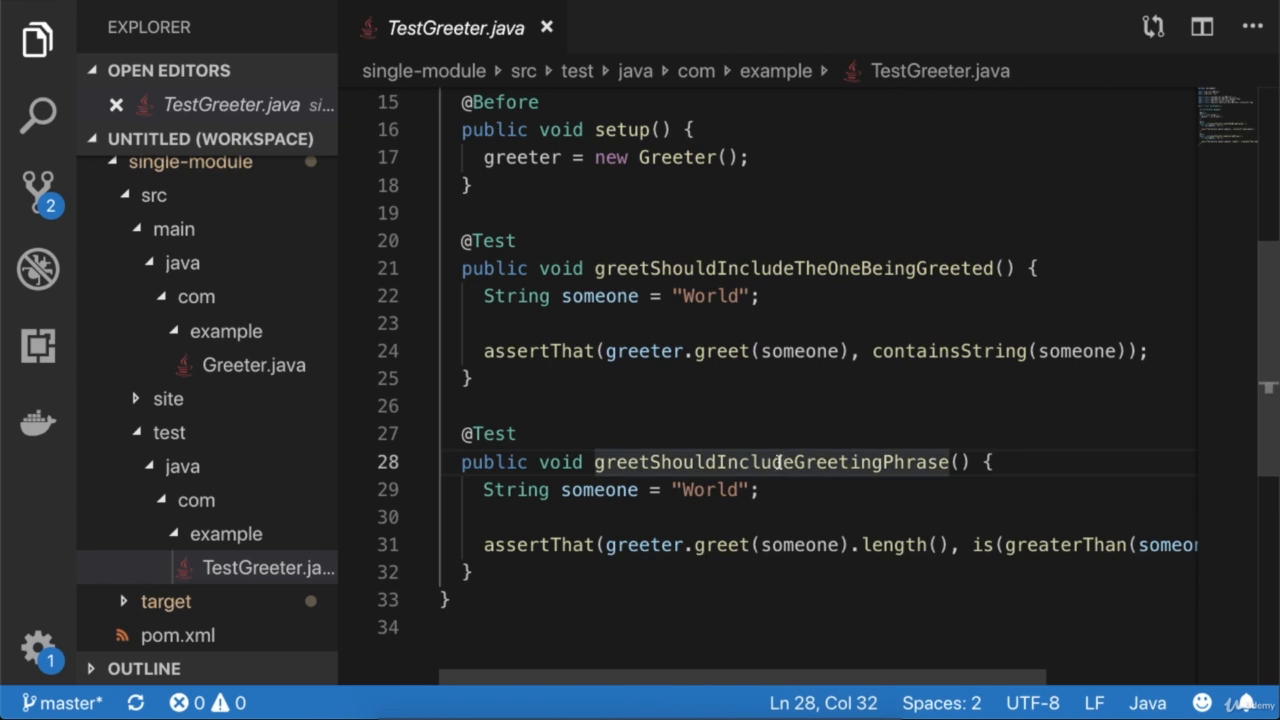
pyautogui.scroll(-3, 770, 462)
pyautogui.moveTo(497, 358); pyautogui.dragTo(437, 223)
pyautogui.press('super+c')
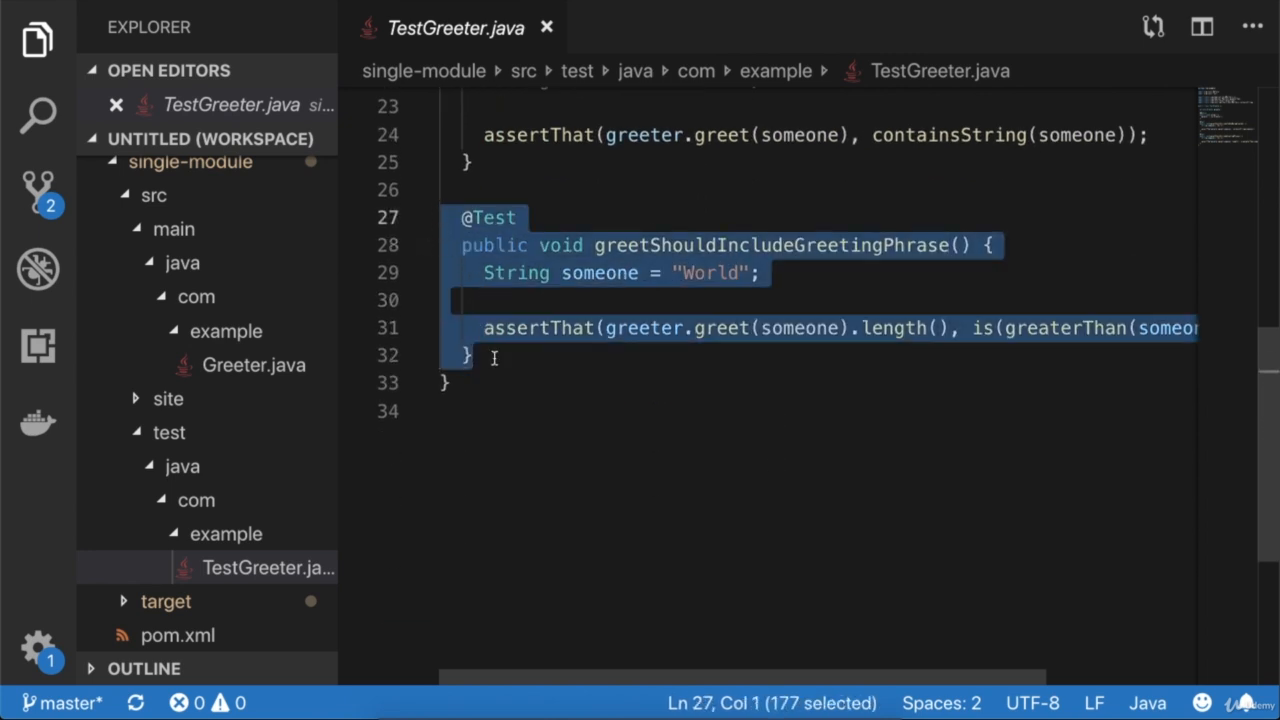
pyautogui.click(494, 358)
pyautogui.press('Return')
pyautogui.press('Return')
pyautogui.press('super+v')
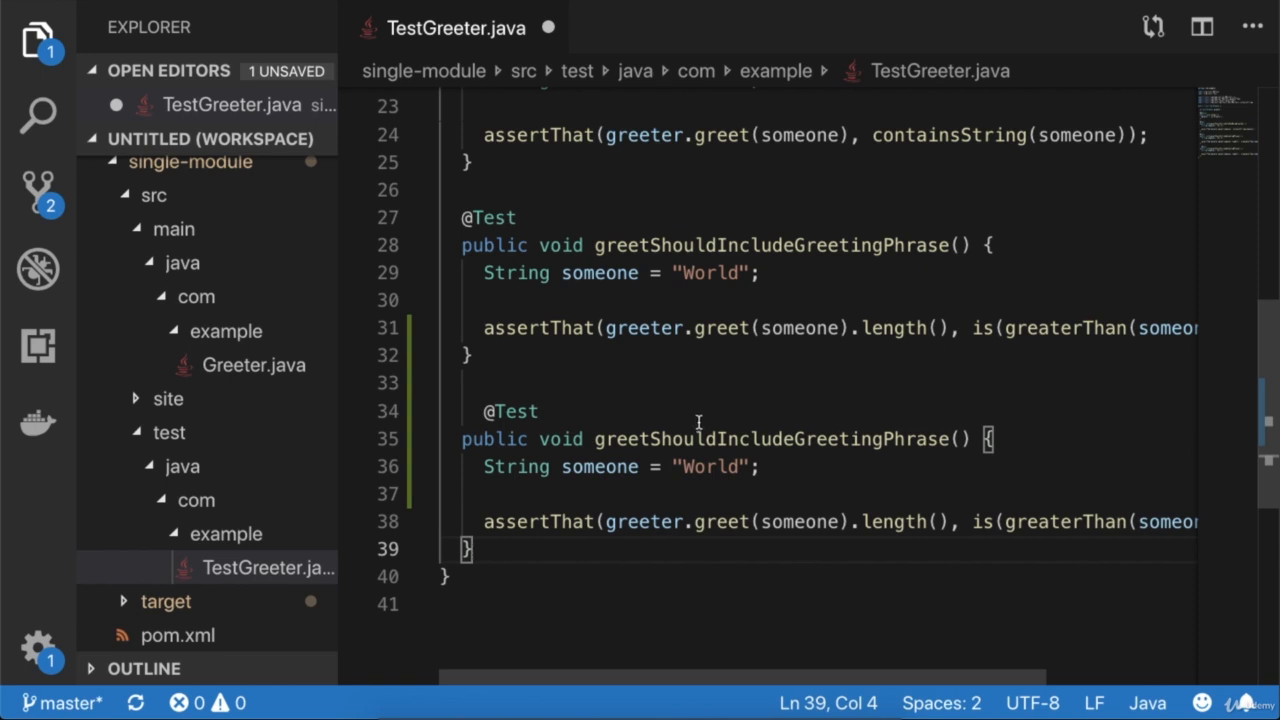
# - Set the someone string in the duplicated test to "World, Thanks you making me Happy" and save TestGreeter.java
pyautogui.doubleClick(705, 466)
pyautogui.write('World, Thanks f')
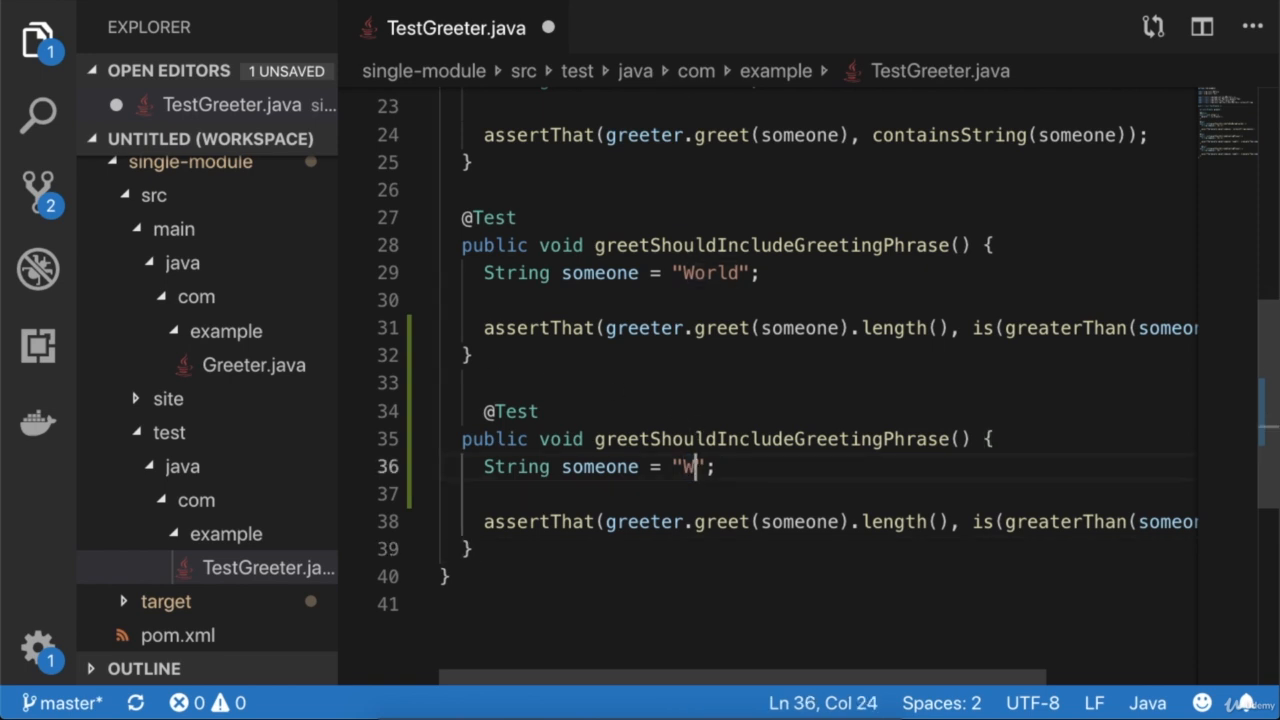
pyautogui.press('BackSpace')
pyautogui.write('you ma')
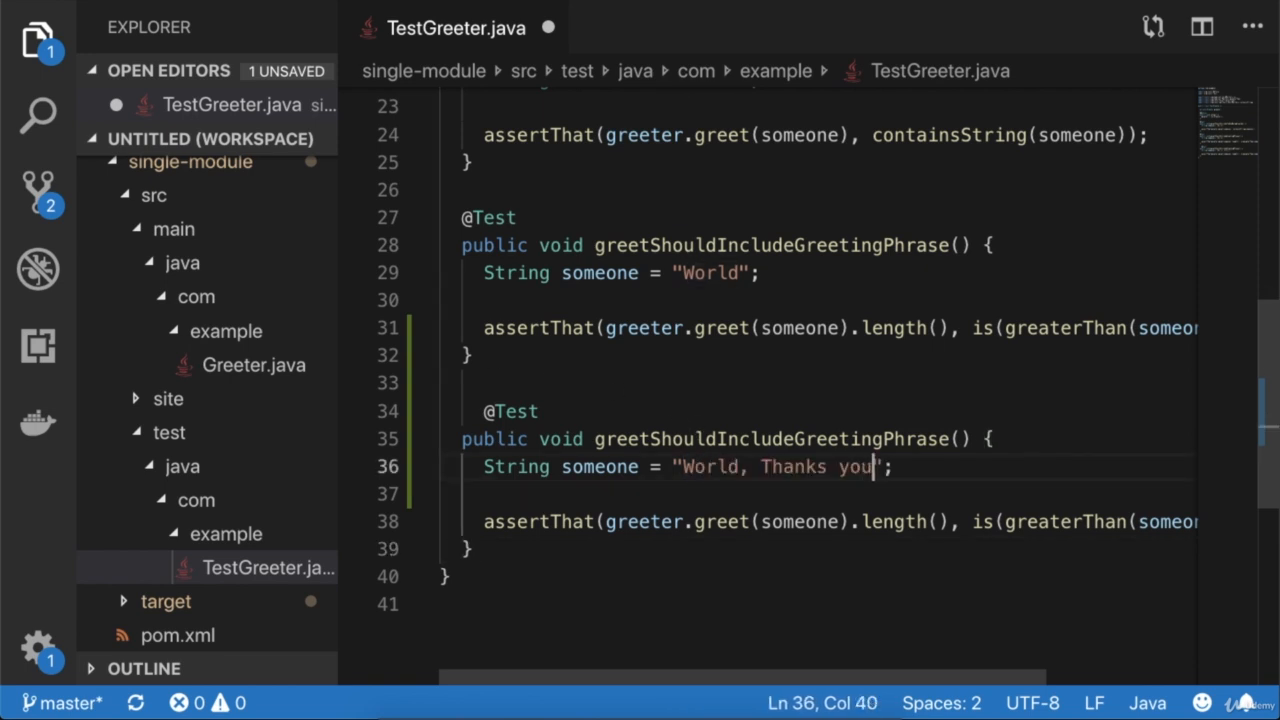
pyautogui.write('king me Happy')
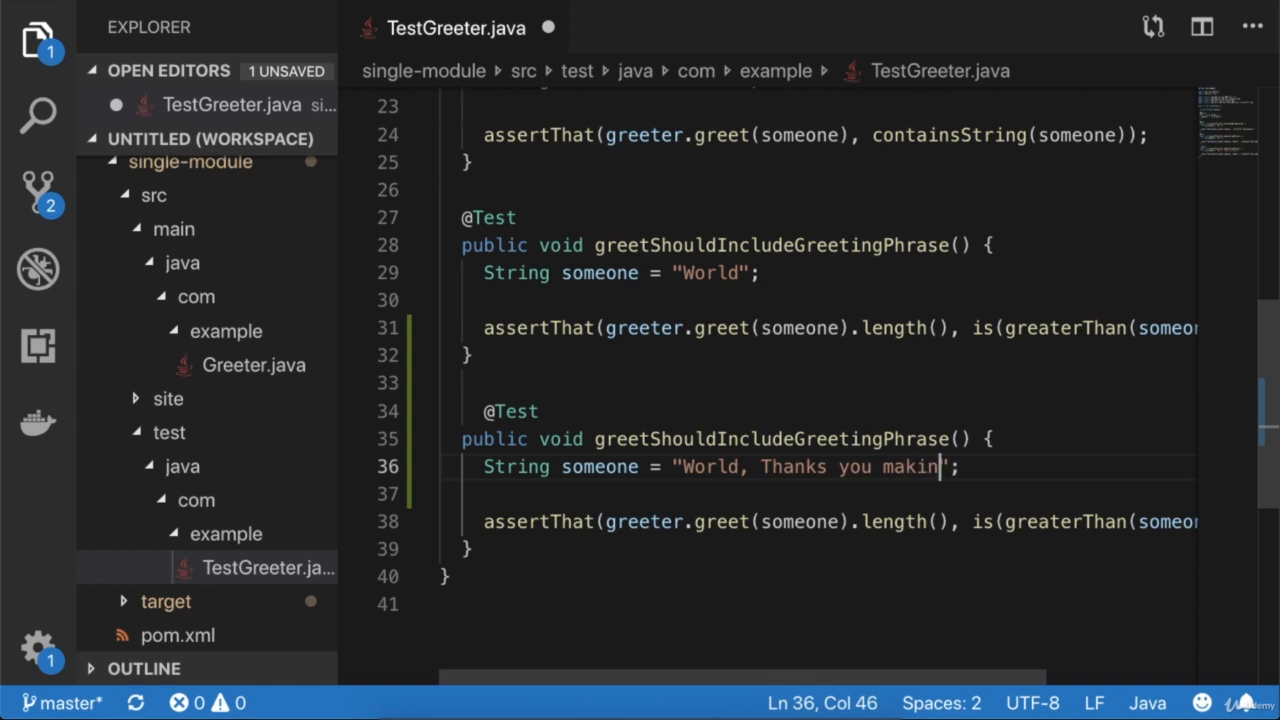
pyautogui.hotkey('ctrl', 's')
pyautogui.click(806, 380)
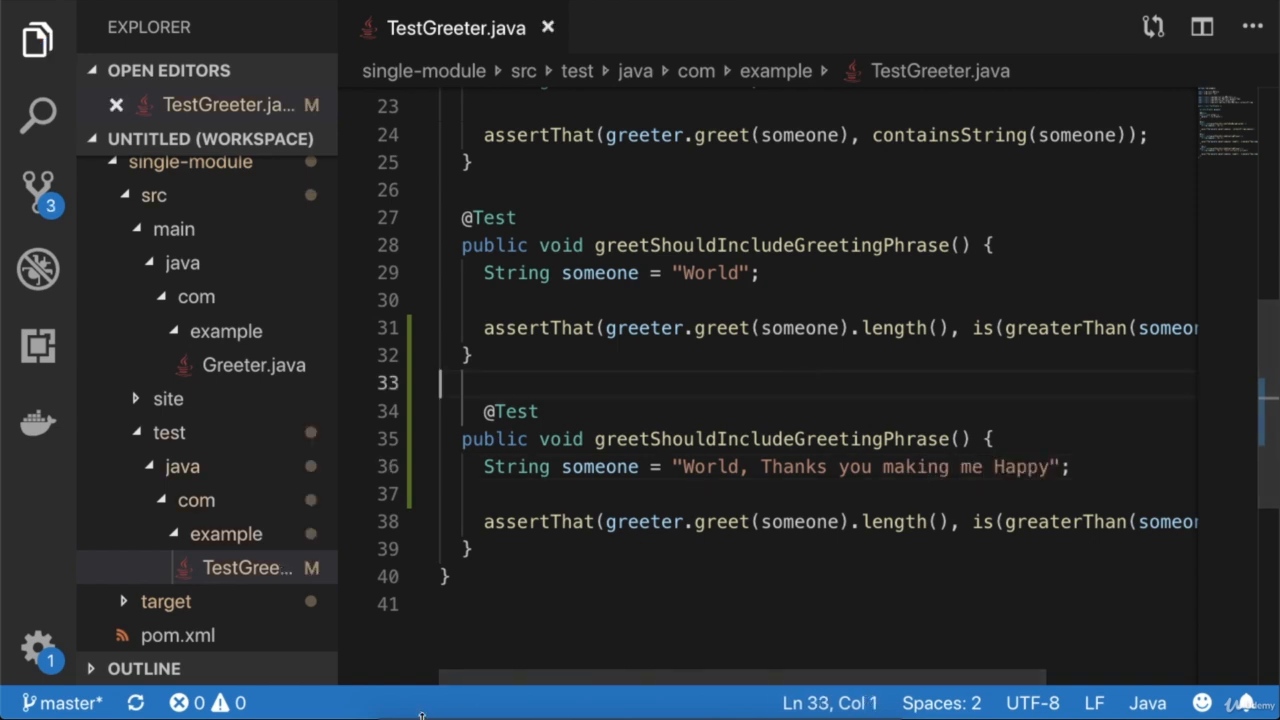
# - Switch to the terminal, run git status and examine the paths of the modified files
pyautogui.moveTo(534, 716)
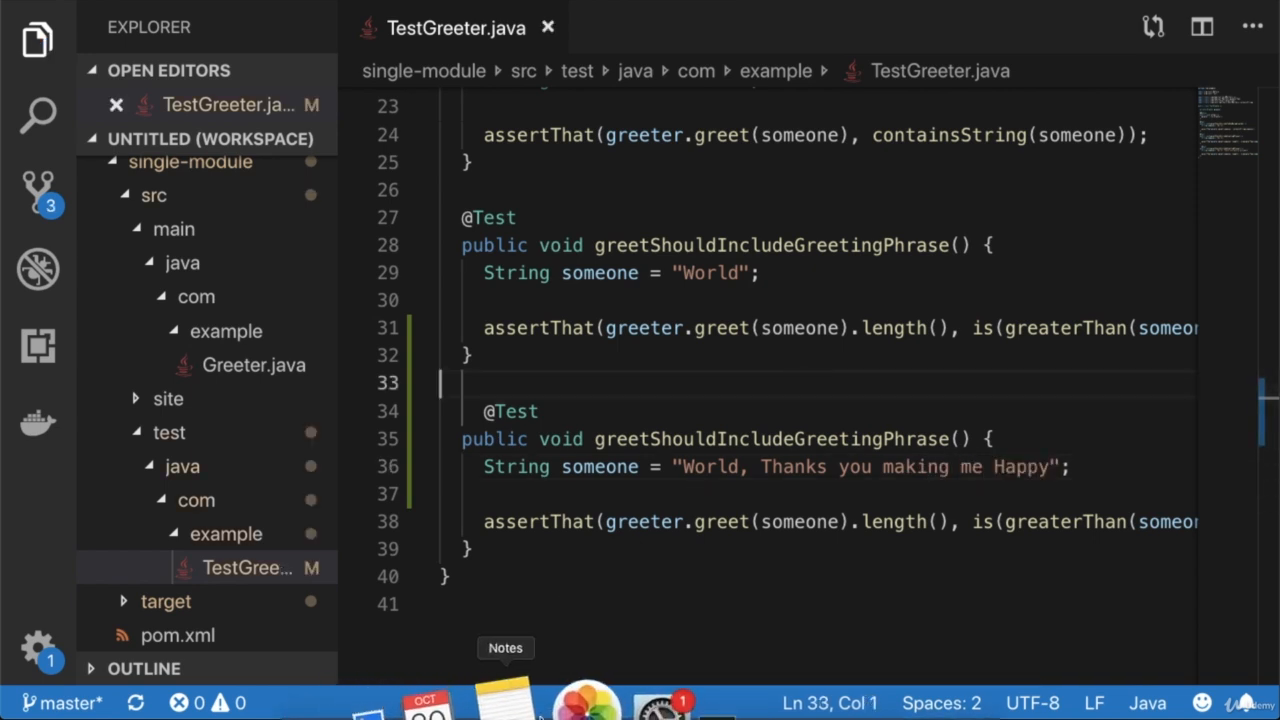
pyautogui.click(654, 708)
pyautogui.write('git status')
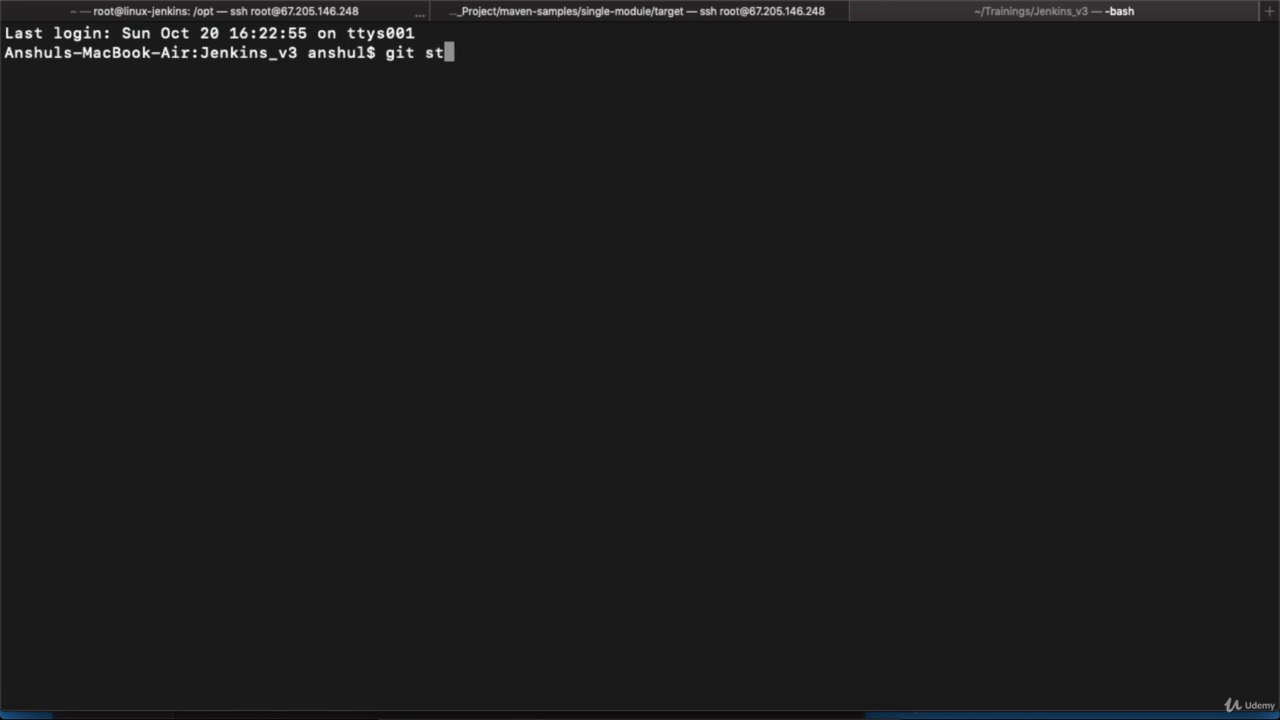
pyautogui.press('Return')
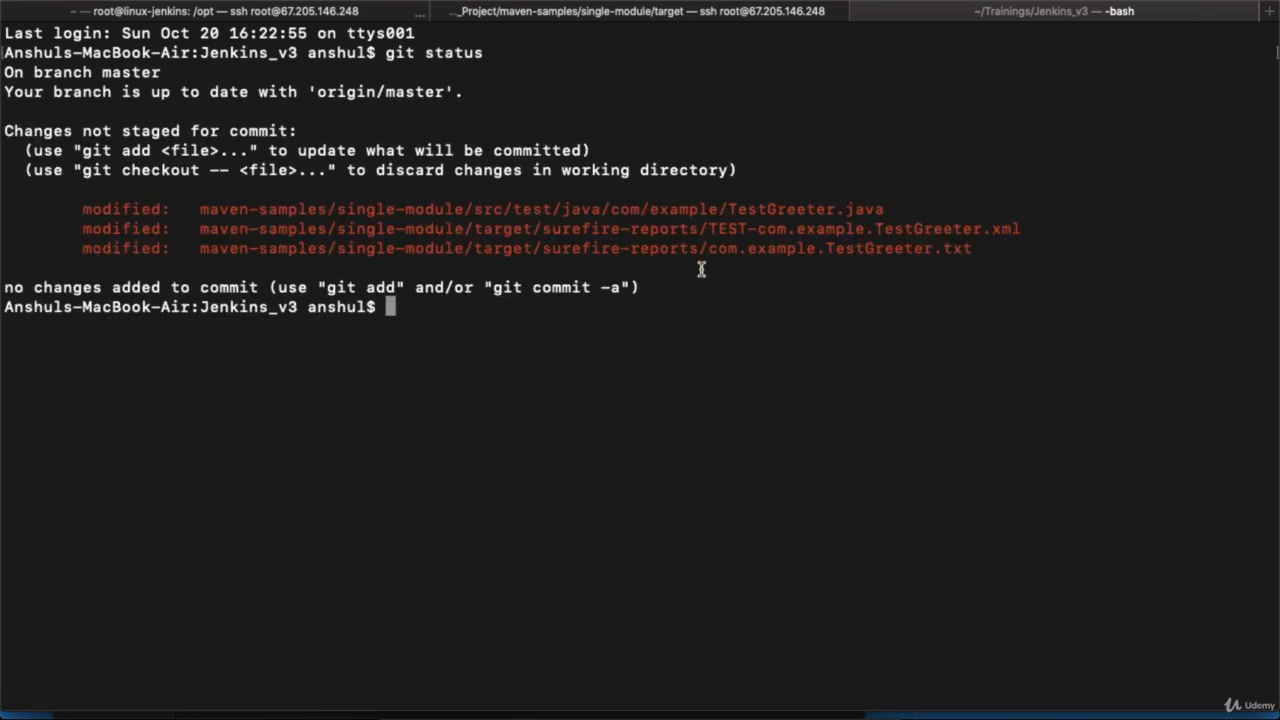
pyautogui.moveTo(736, 209); pyautogui.dragTo(889, 207)
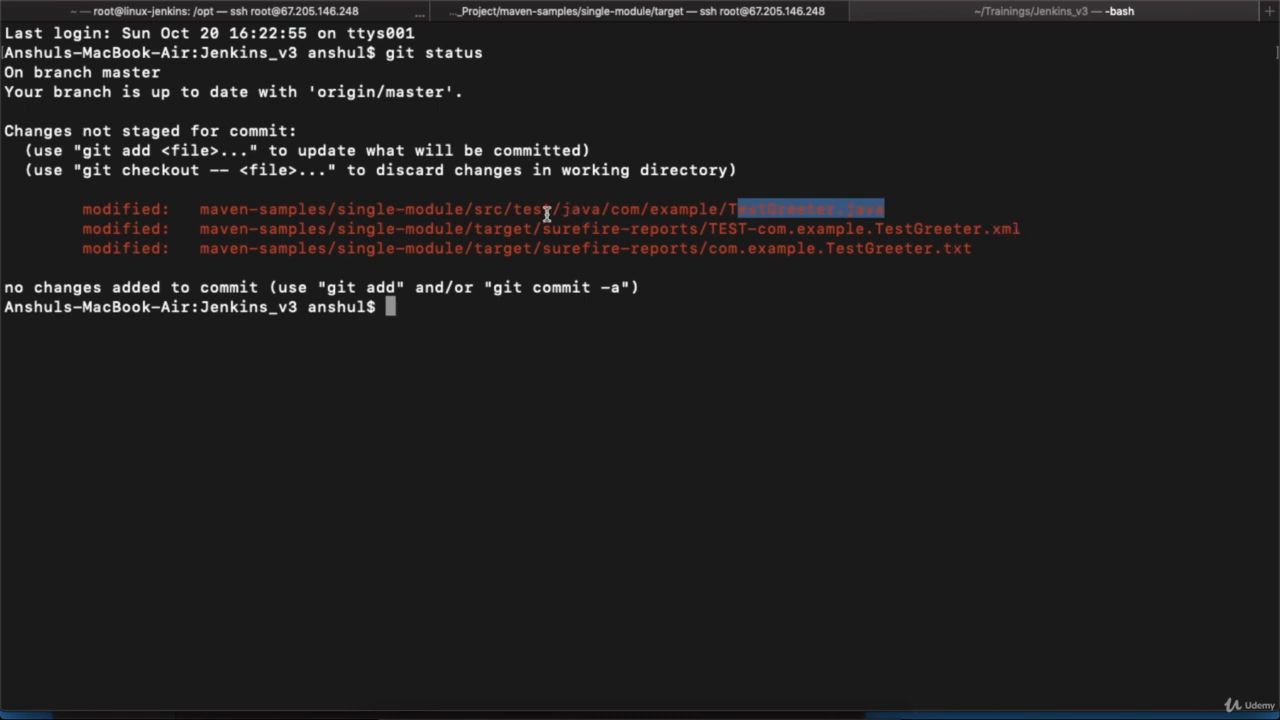
pyautogui.doubleClick(600, 228)
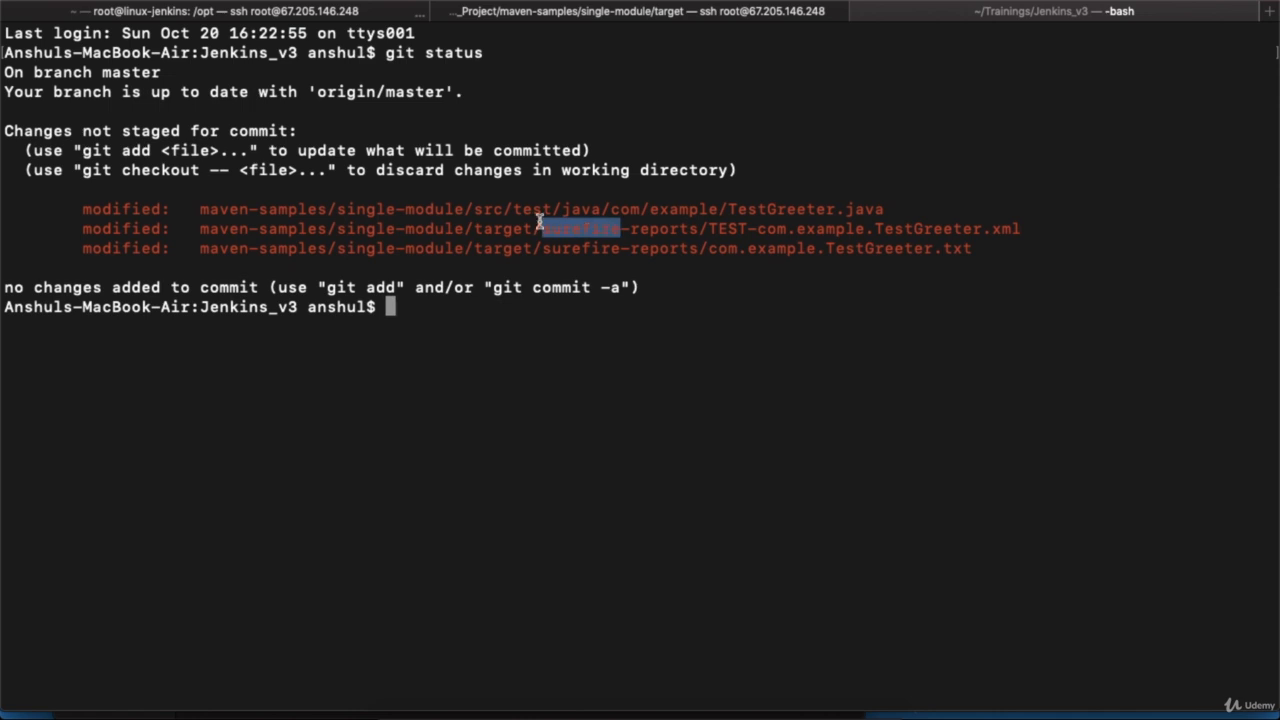
pyautogui.moveTo(199, 208); pyautogui.dragTo(881, 204)
pyautogui.click(741, 375)
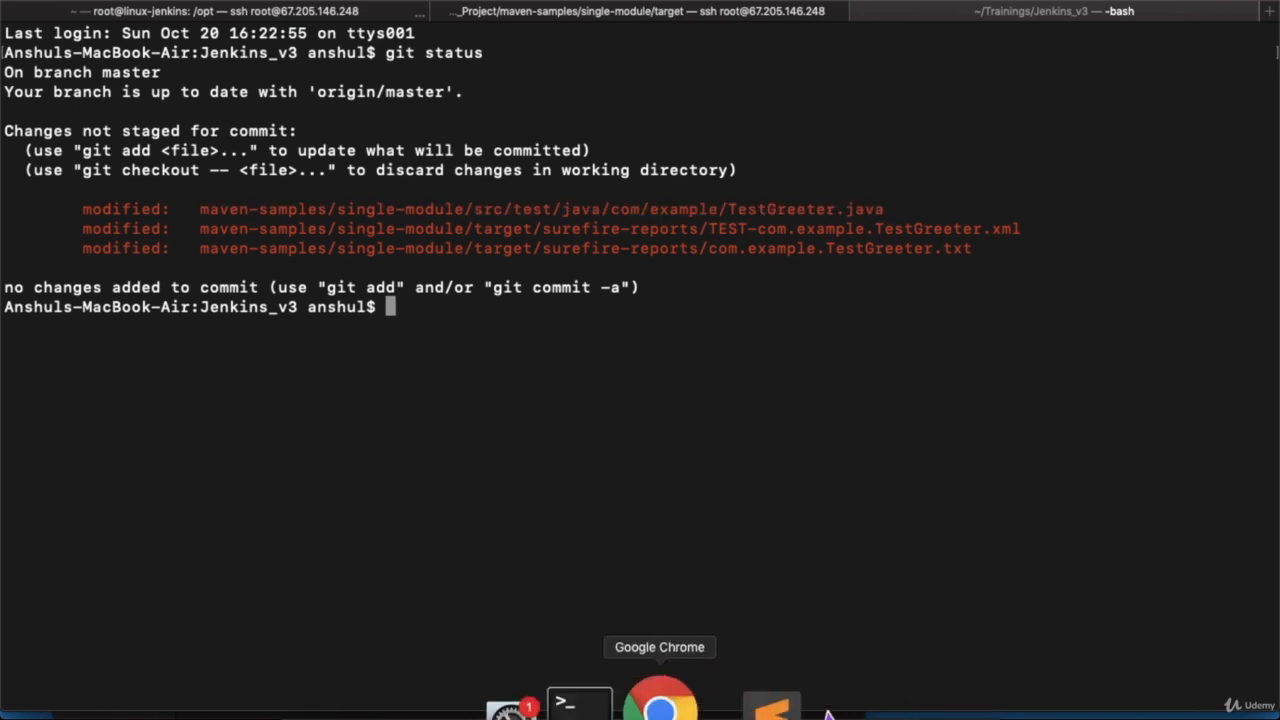
# - Switch to Chrome and check the Git Polling Log of First Maven_Project for the poll time and outcome
pyautogui.click(660, 705)
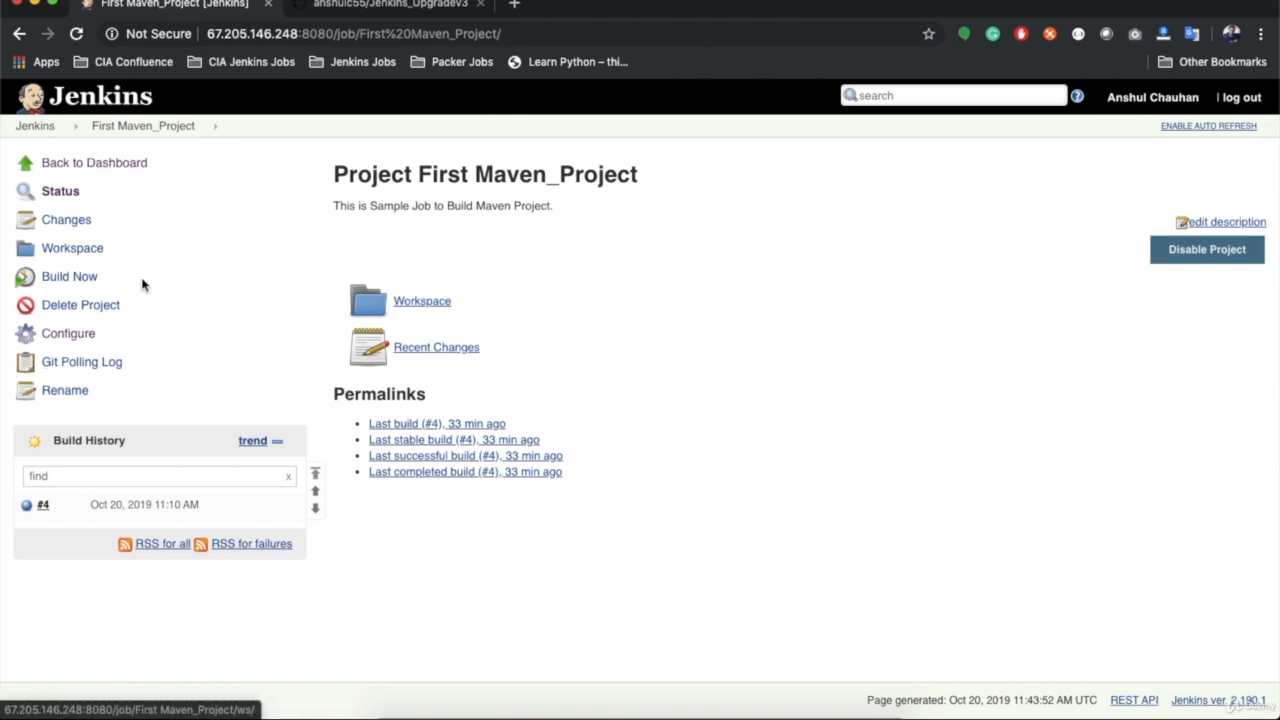
pyautogui.click(72, 366)
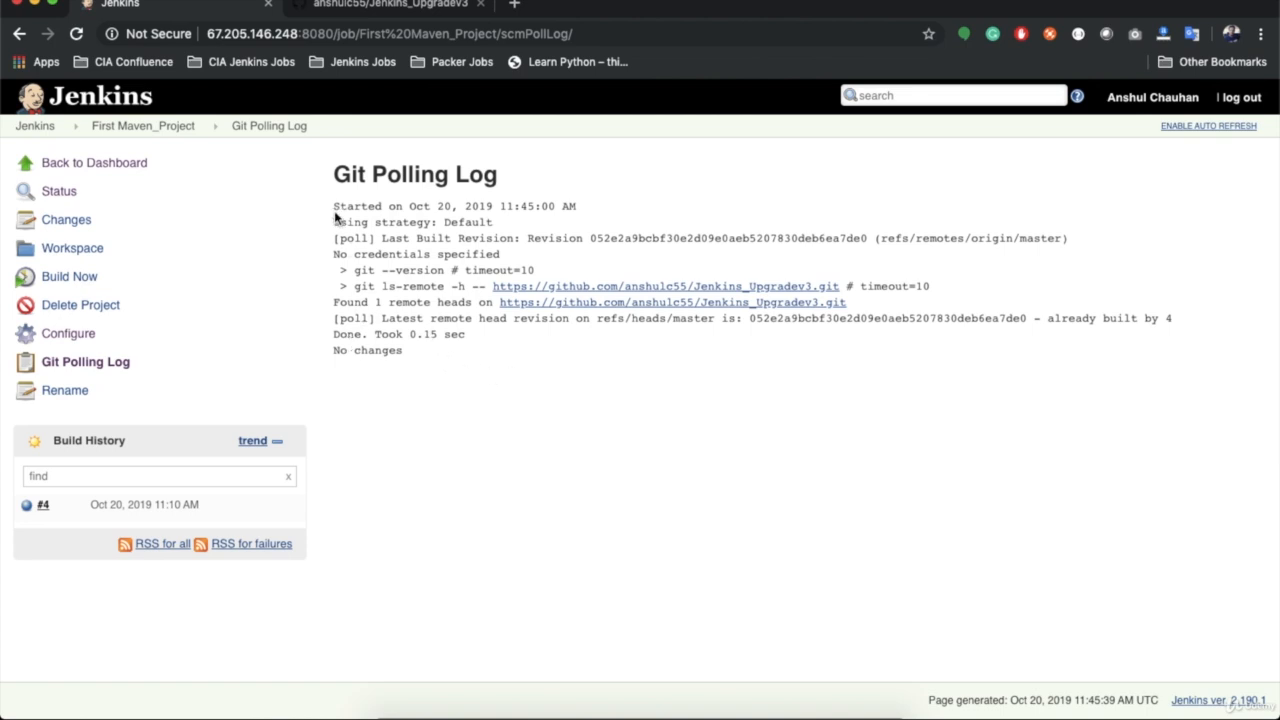
pyautogui.moveTo(332, 208); pyautogui.dragTo(590, 215)
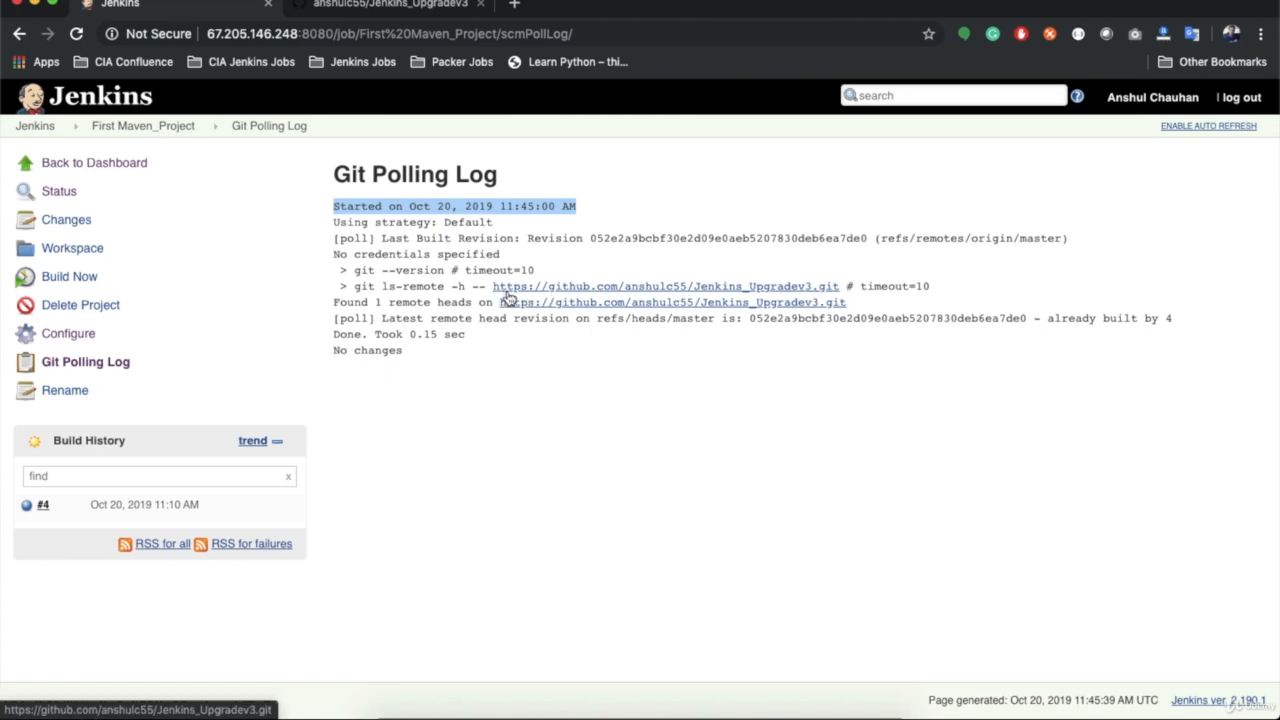
pyautogui.moveTo(335, 334); pyautogui.dragTo(405, 350)
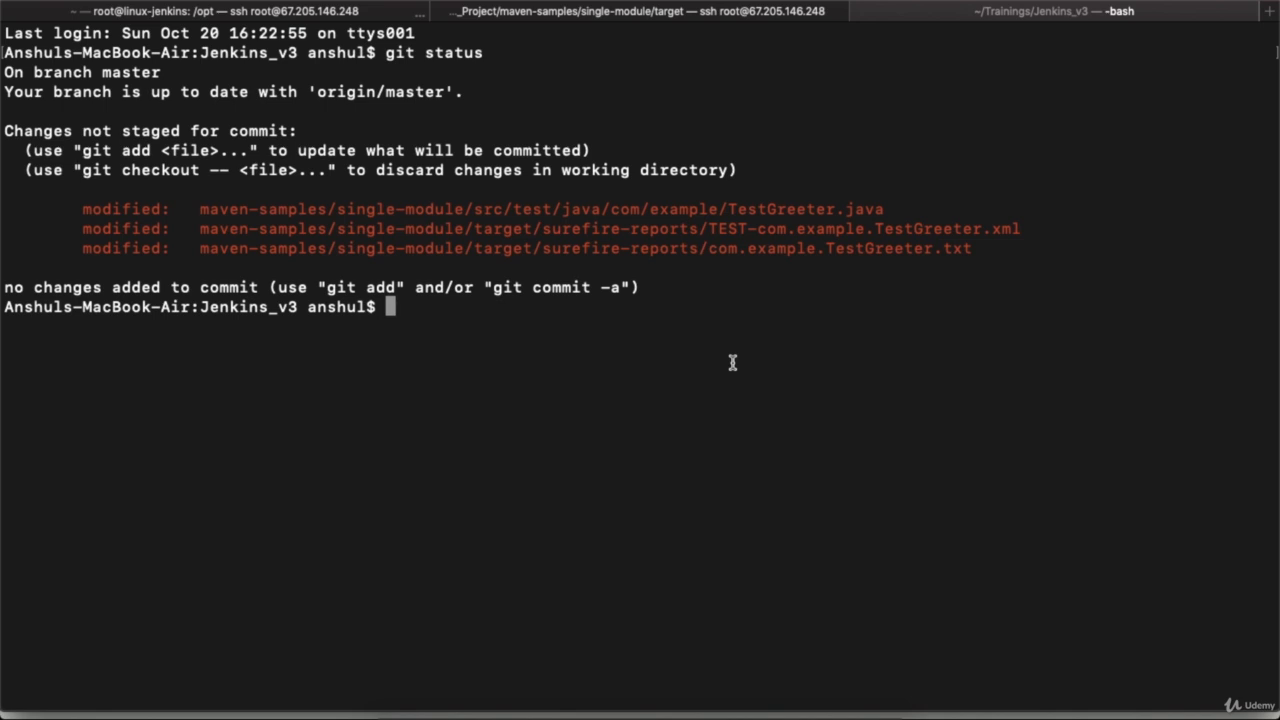
# - In the terminal, stage all changes with git add . and commit them with the message "Change in Test Code"
pyautogui.write('git add .')
pyautogui.press('Return')
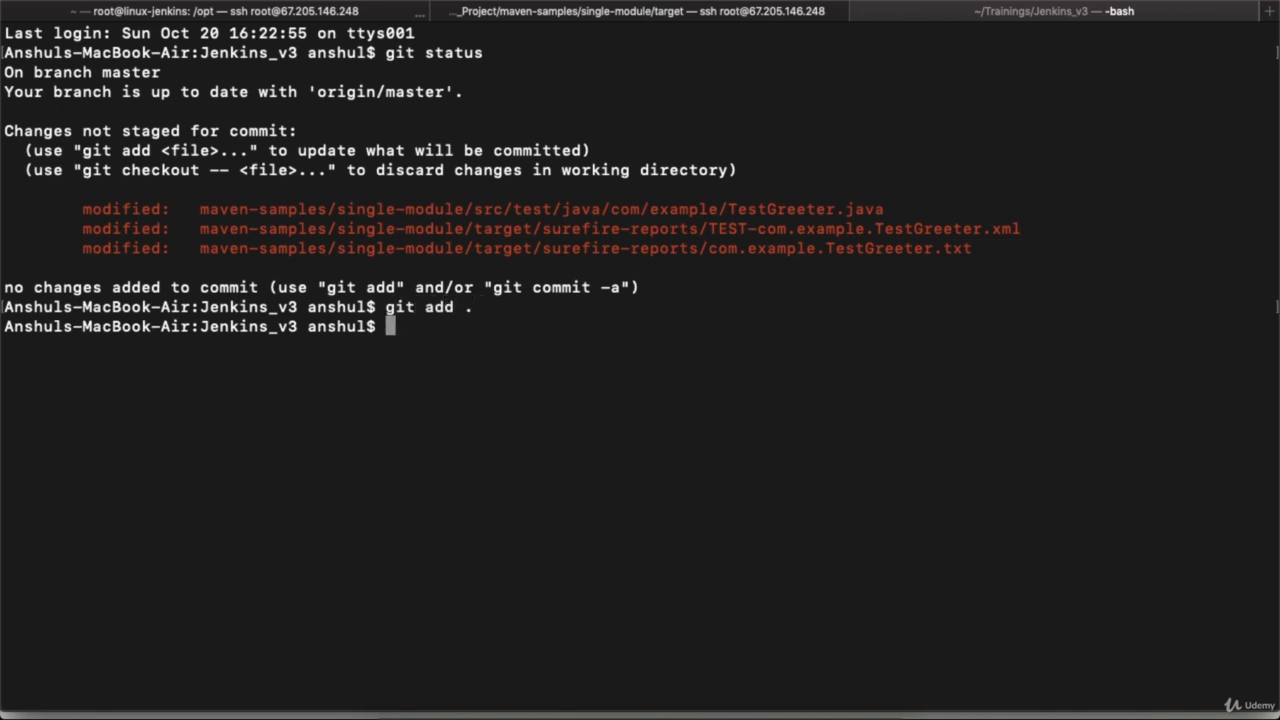
pyautogui.write('git commi')
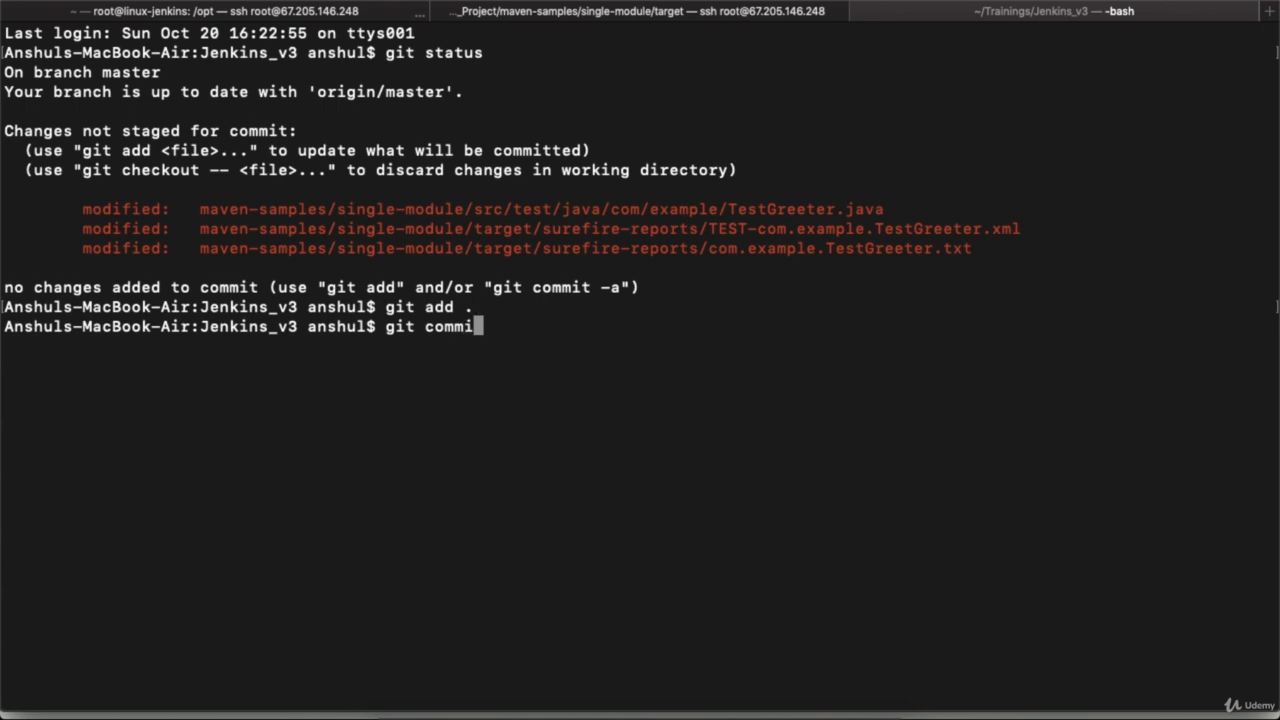
pyautogui.write('t ')
pyautogui.write('-am ')
pyautogui.write('"')
pyautogui.write('Change in Test Code"')
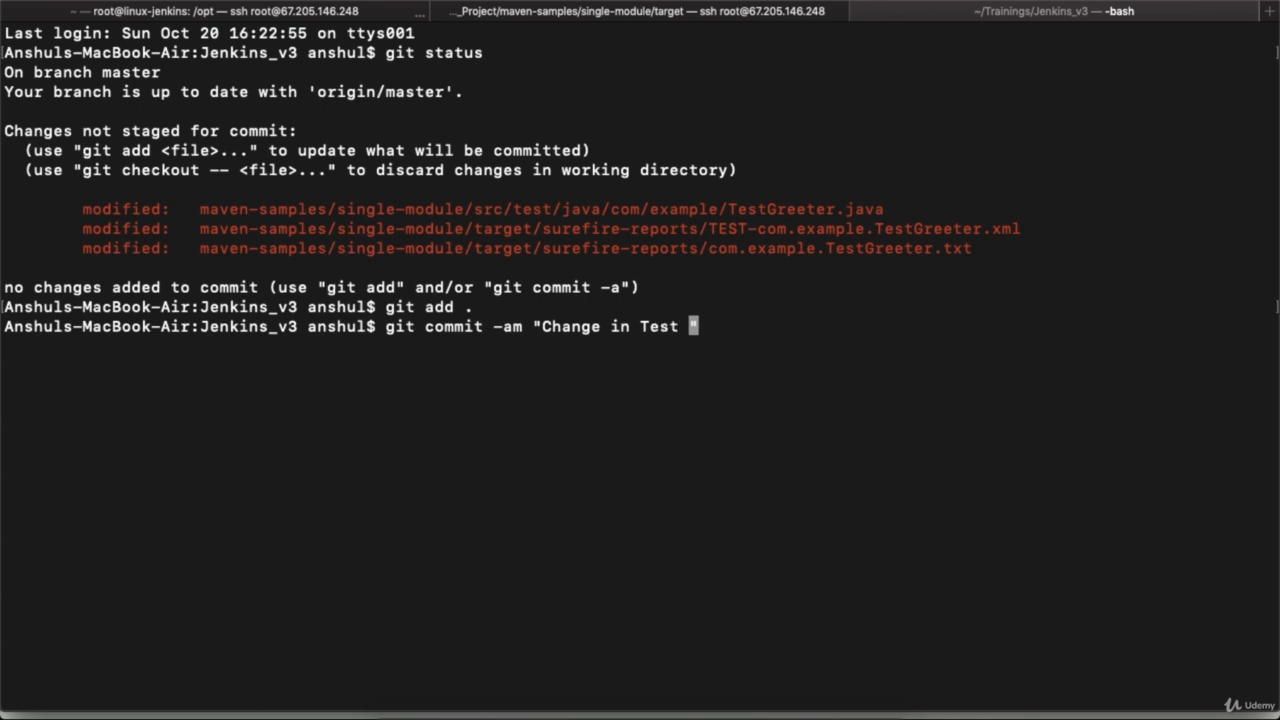
pyautogui.press('Return')
# - Push the commit to the remote repository with git push
pyautogui.write('git push')
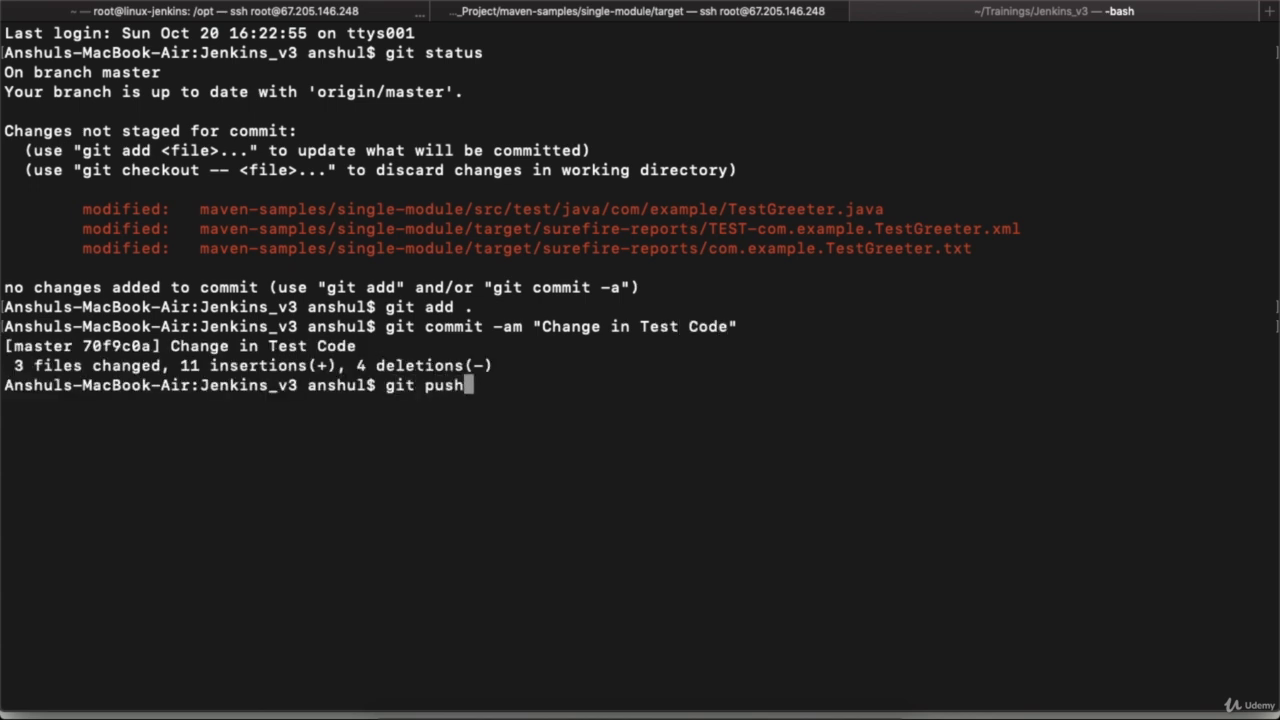
pyautogui.press('Return')
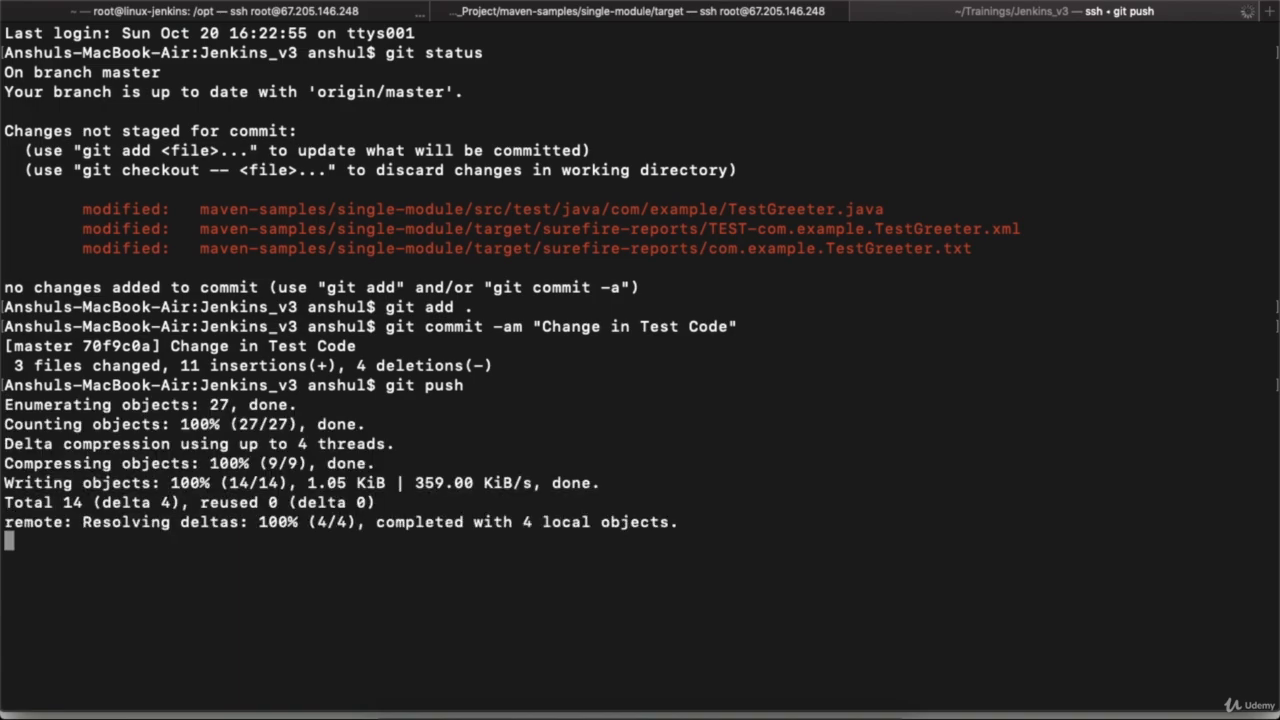
# - Switch back to Chrome, reload the Git Polling Log and check the latest remote head revision
pyautogui.press('super+Tab')
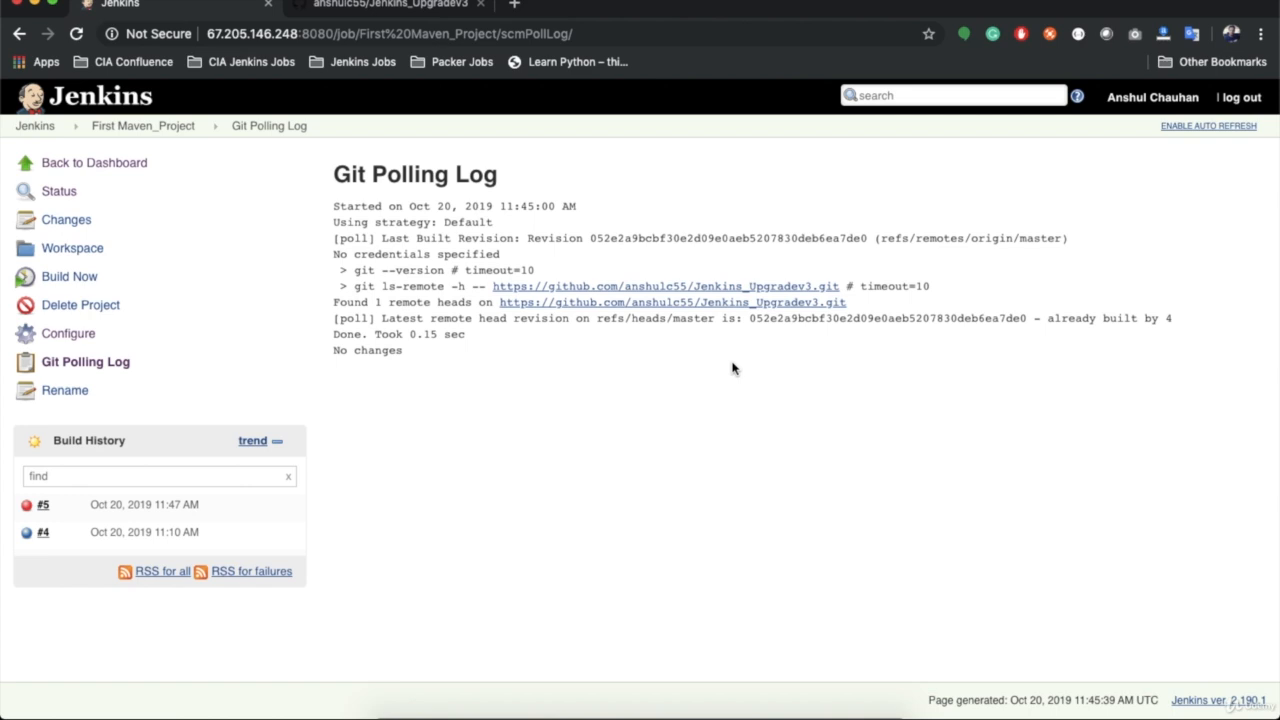
pyautogui.click(77, 34)
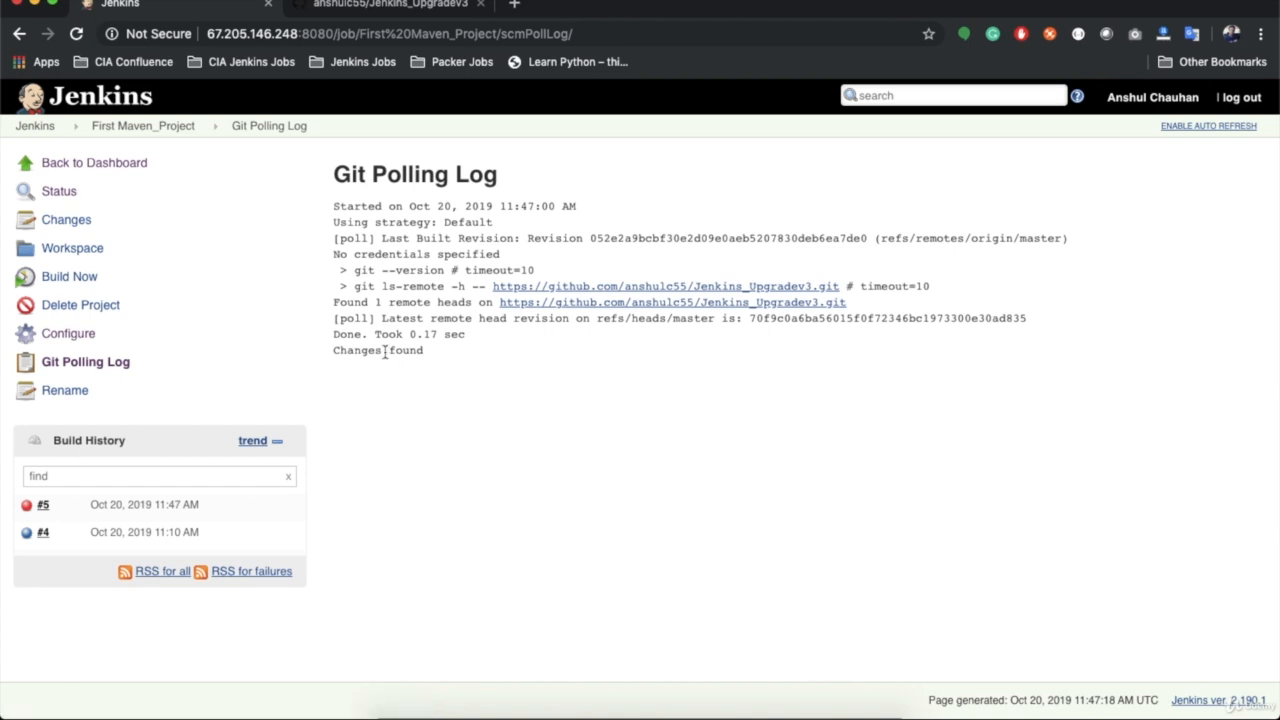
pyautogui.doubleClick(888, 318)
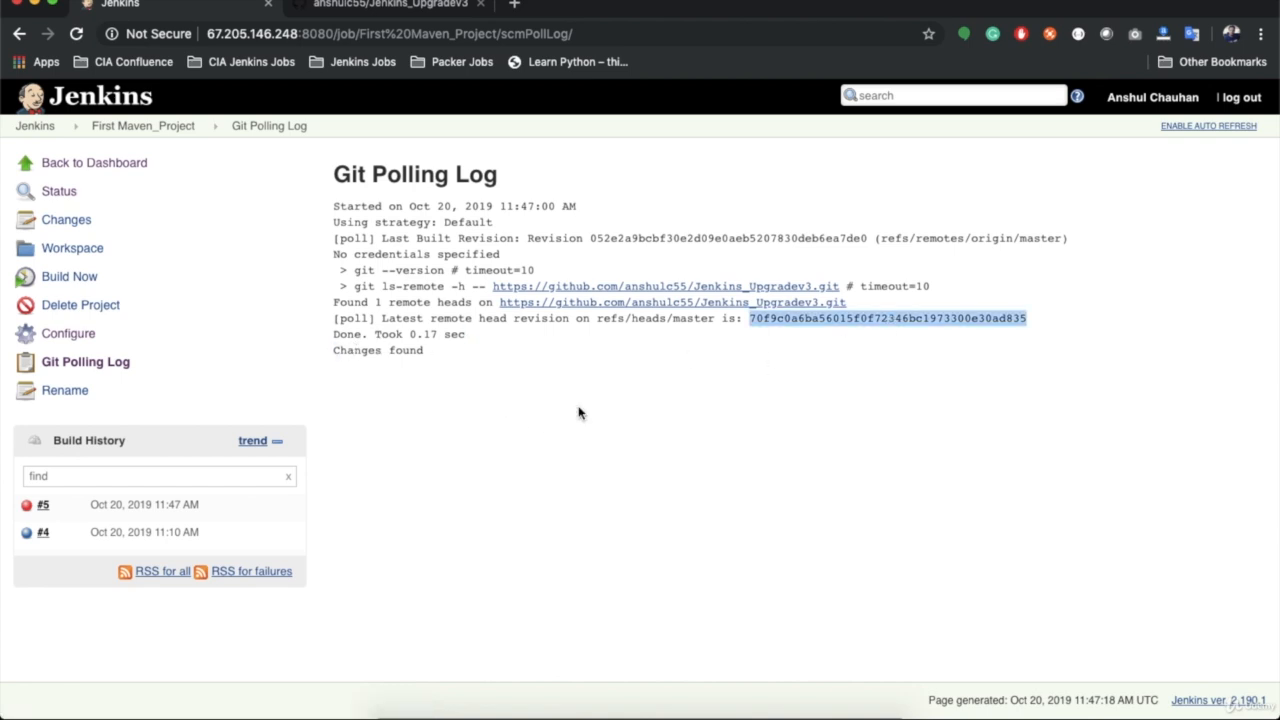
# - Open the console output of build #5 and examine it for the cause of the build result
pyautogui.click(43, 505)
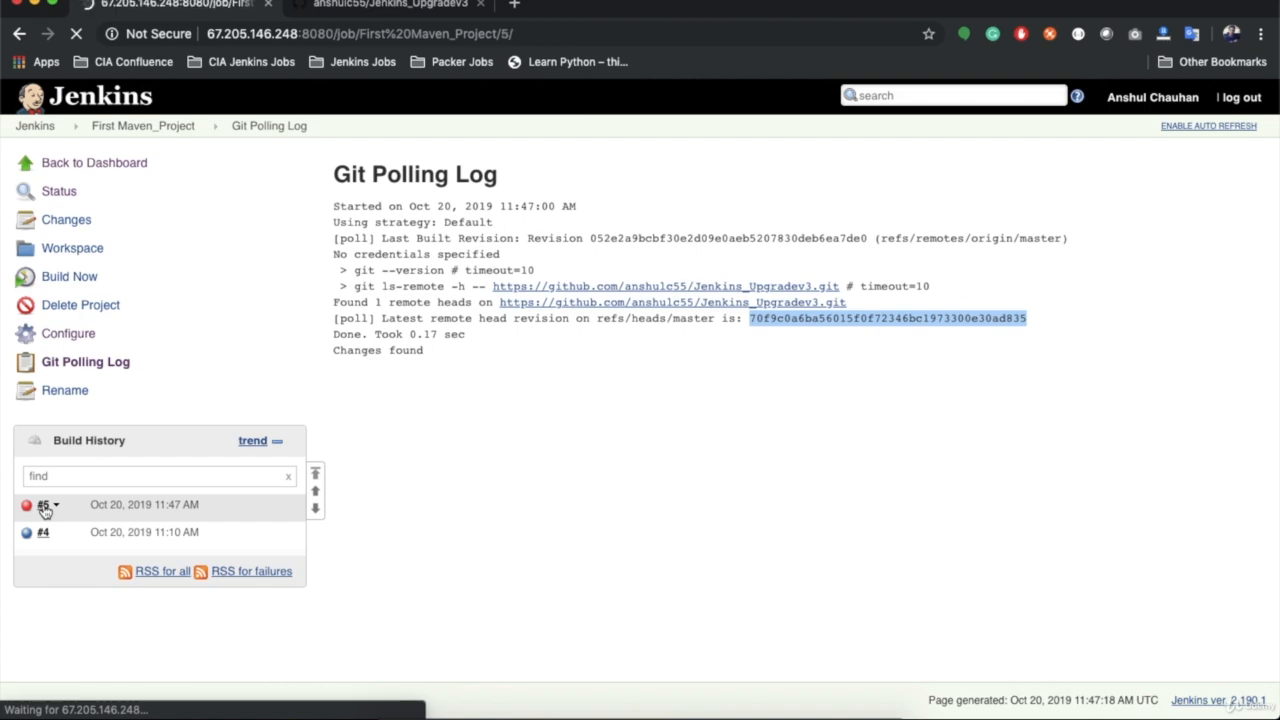
pyautogui.click(80, 255)
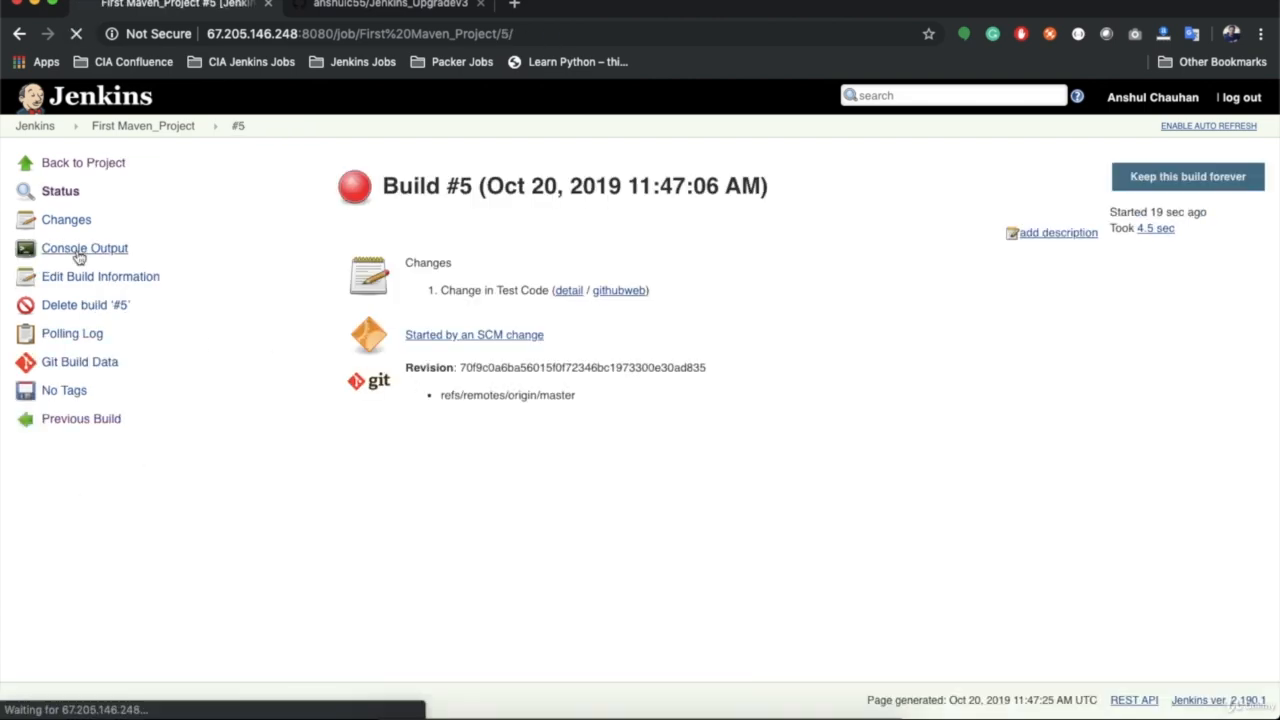
pyautogui.scroll(-15, 691, 477)
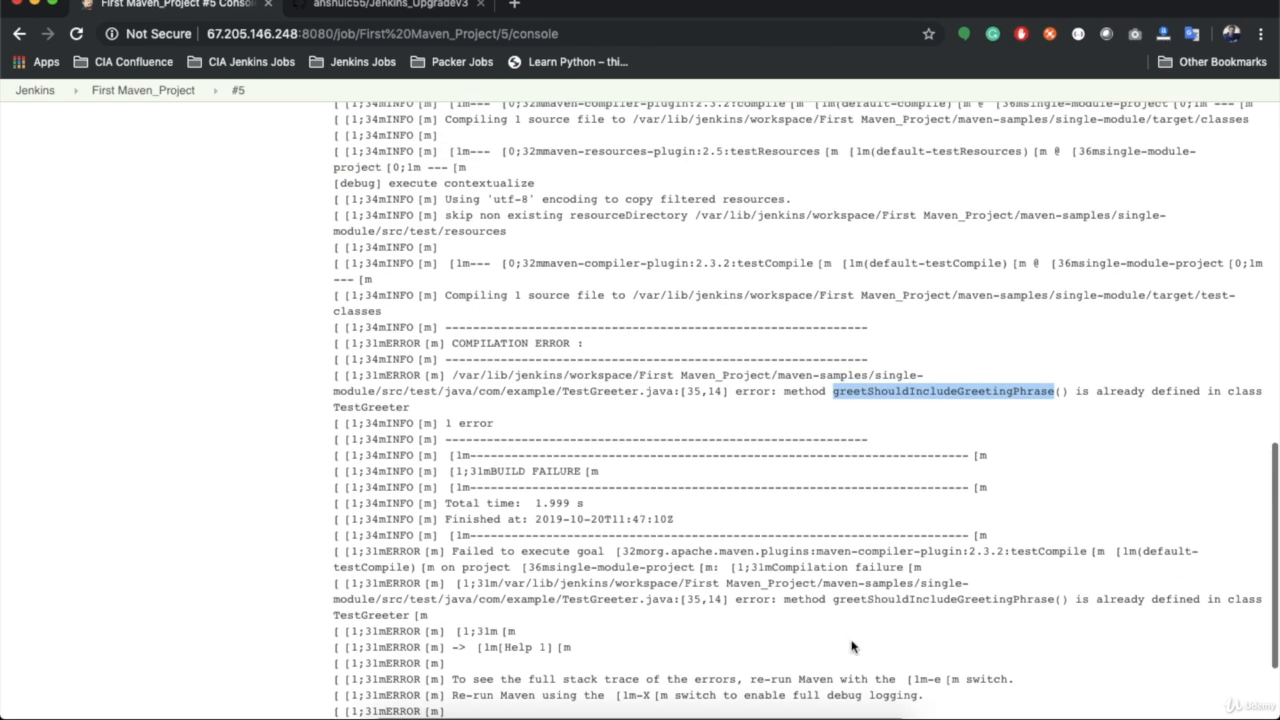
# - Switch to the code editor, rename the second greetShouldIncludeGreetingPhrase method in TestGreeter.java to greetShouldIncludeGreetingMessage, and save the file
pyautogui.click(806, 702)
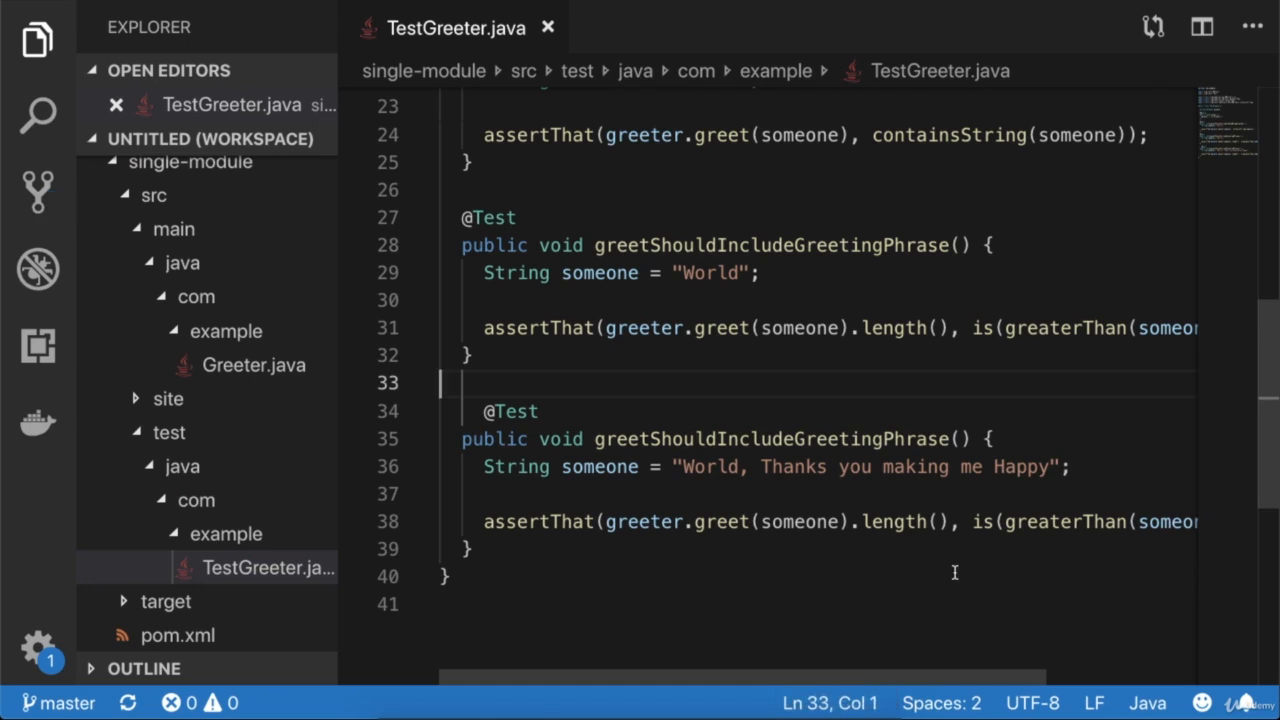
pyautogui.click(951, 572)
pyautogui.click(951, 438)
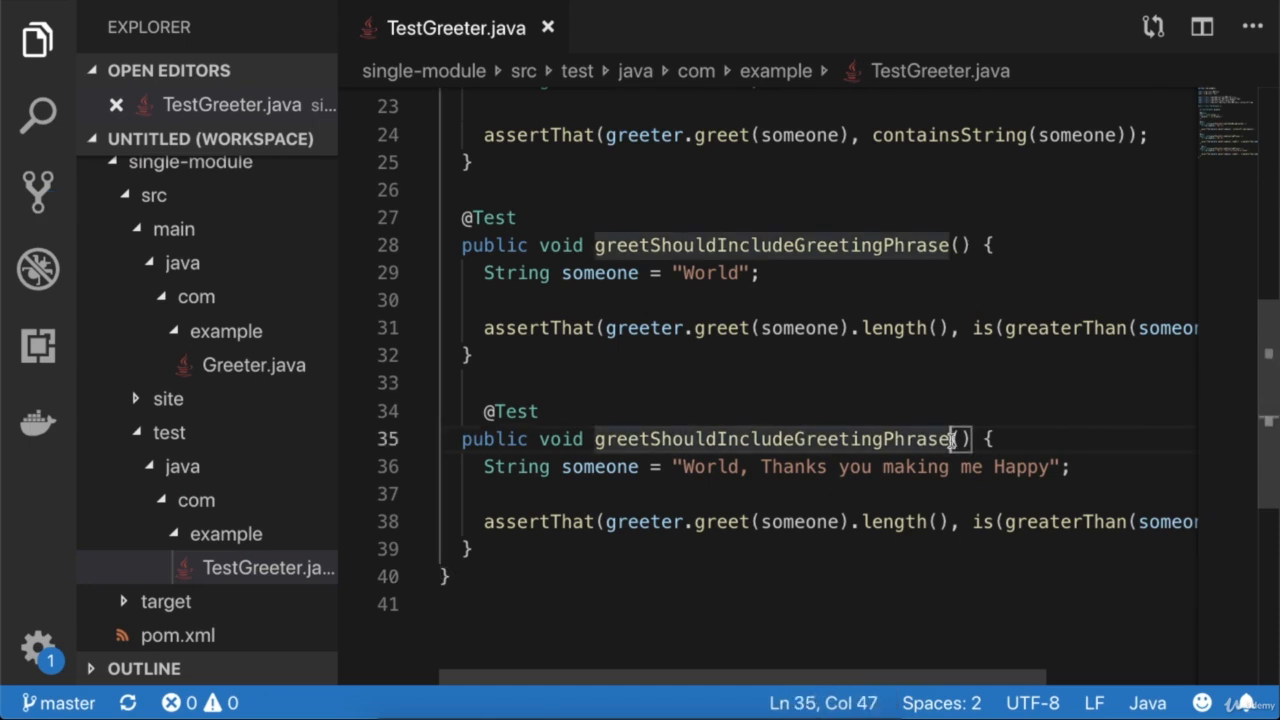
pyautogui.press('BackSpace')
pyautogui.press('BackSpace')
pyautogui.press('BackSpace')
pyautogui.press('BackSpace')
pyautogui.press('BackSpace')
pyautogui.press('BackSpace')
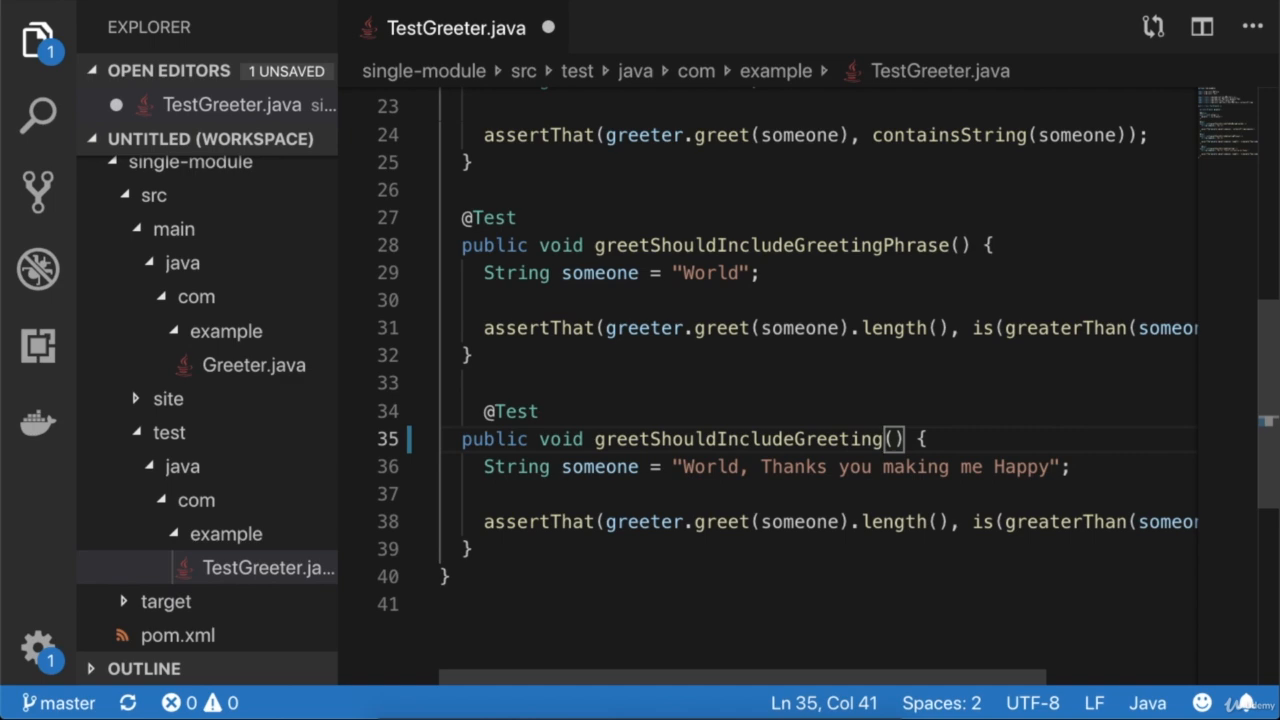
pyautogui.write('Message')
pyautogui.hotkey('ctrl', 's')
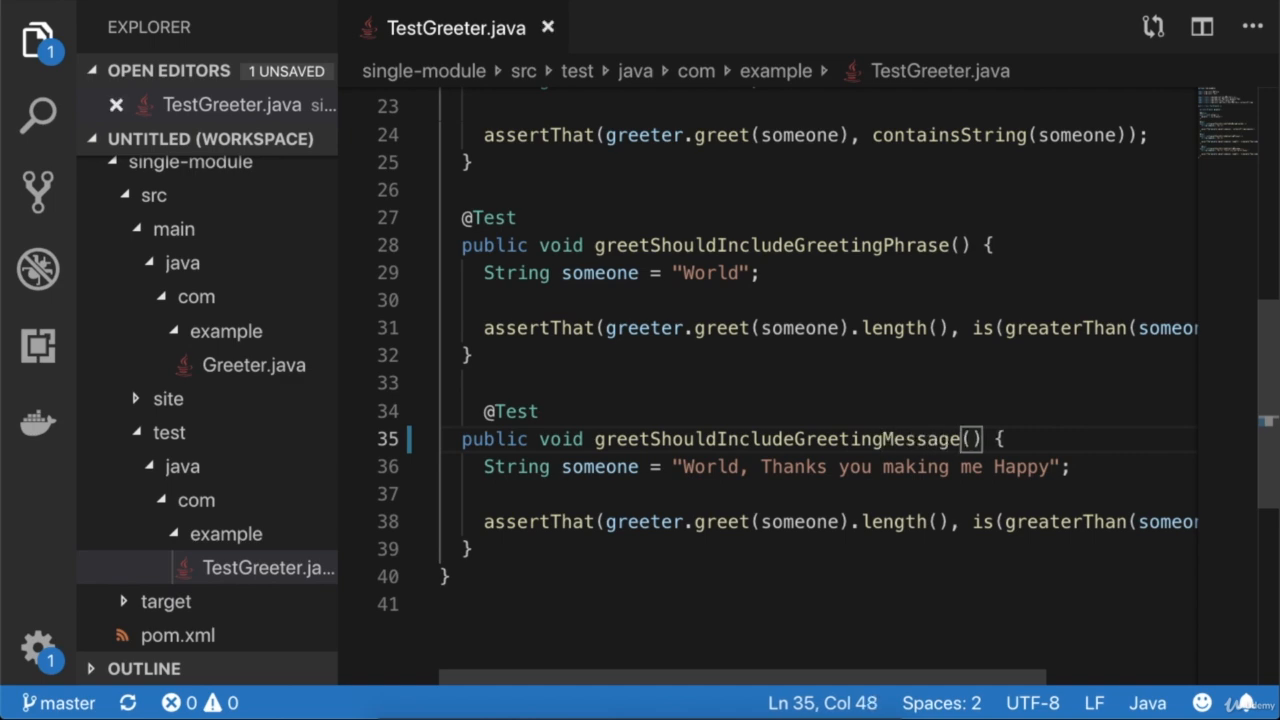
# - Switch to the terminal and stage all changes in the Jenkins_v3 repository with git add
pyautogui.press('super+Tab')
pyautogui.click(157, 95)
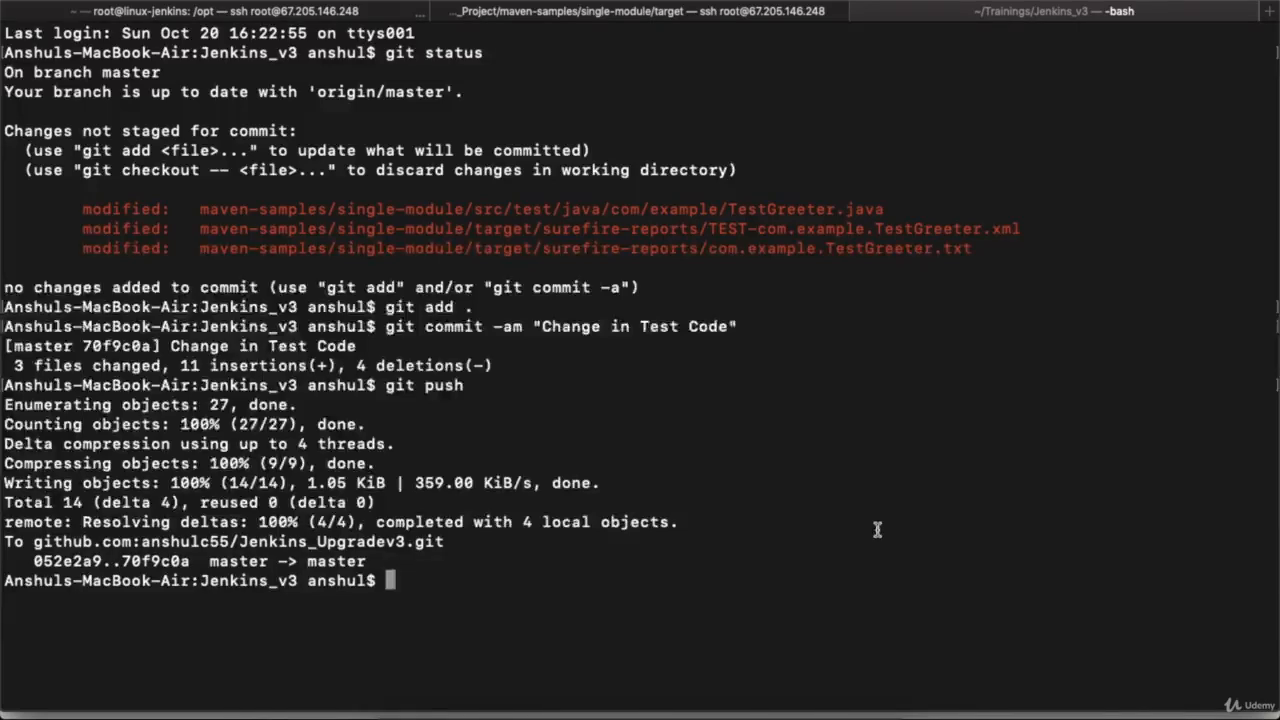
pyautogui.press('Up')
pyautogui.press('Up')
pyautogui.press('Up')
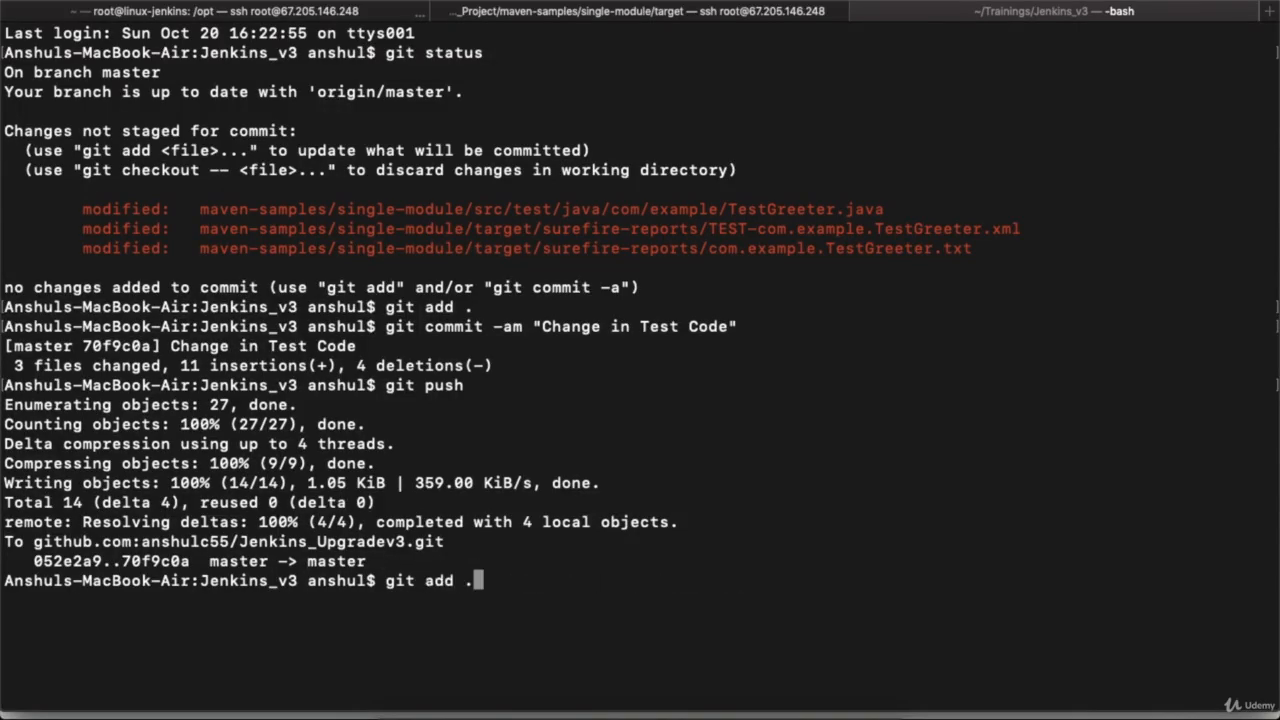
pyautogui.press('Return')
# - Commit with git commit -am and the message "Change in Test Code Method", and push it with git push
pyautogui.press('Up')
pyautogui.press('Up')
pyautogui.press('Up')
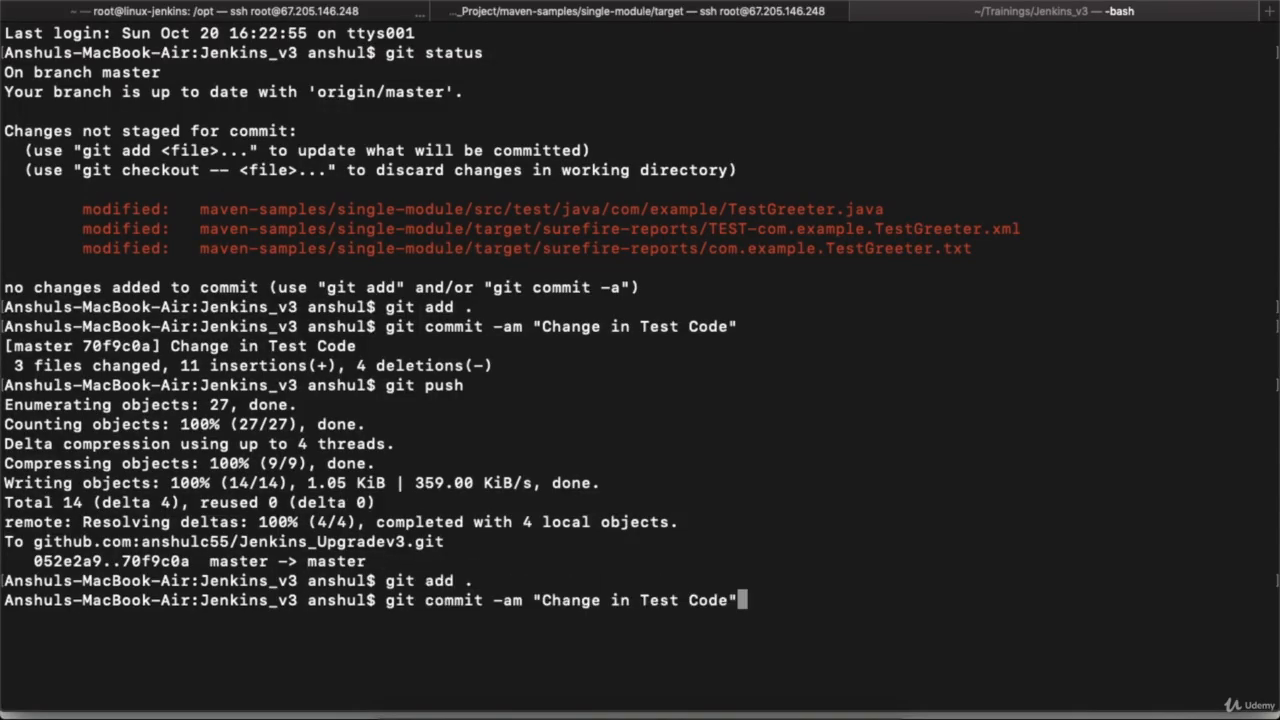
pyautogui.press('Left')
pyautogui.write('S')
pyautogui.press('BackSpace')
pyautogui.write('Method')
pyautogui.press('Return')
pyautogui.write('git push')
pyautogui.press('Return')
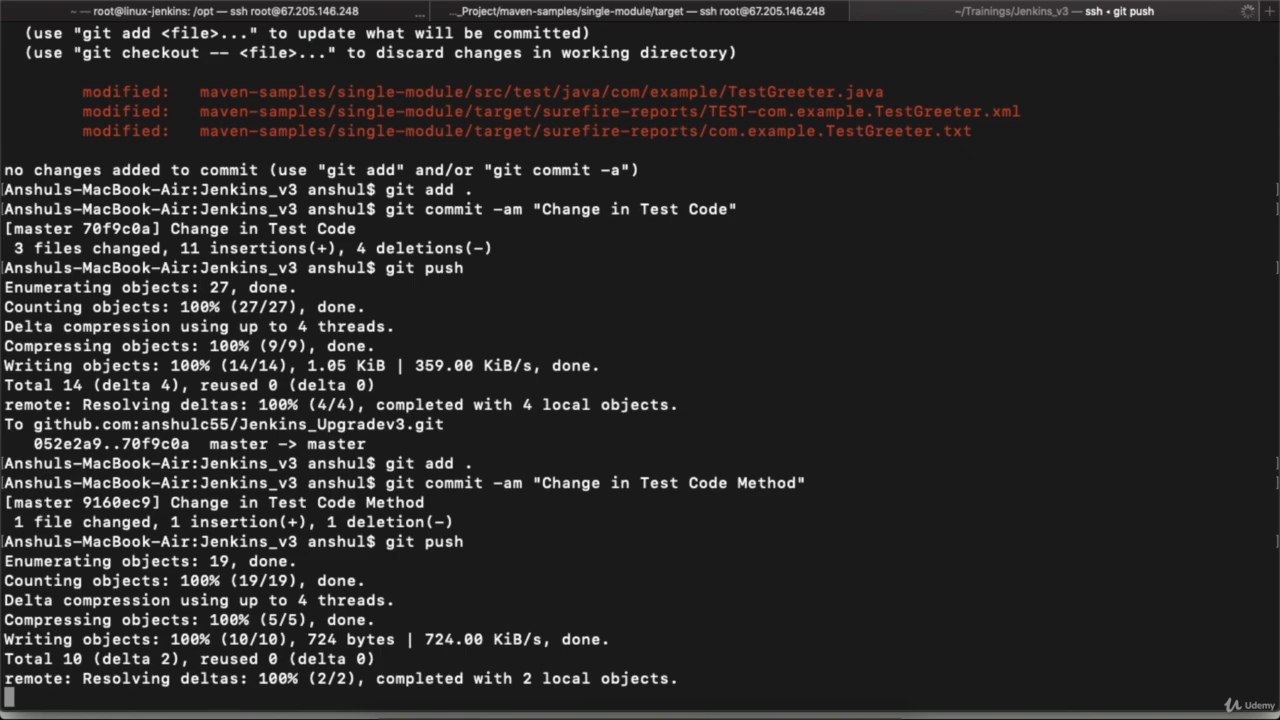
# - Switch to Chrome, open build #6 in a new tab, examine the test results in its console output, and return to the build page
pyautogui.press('super+Tab')
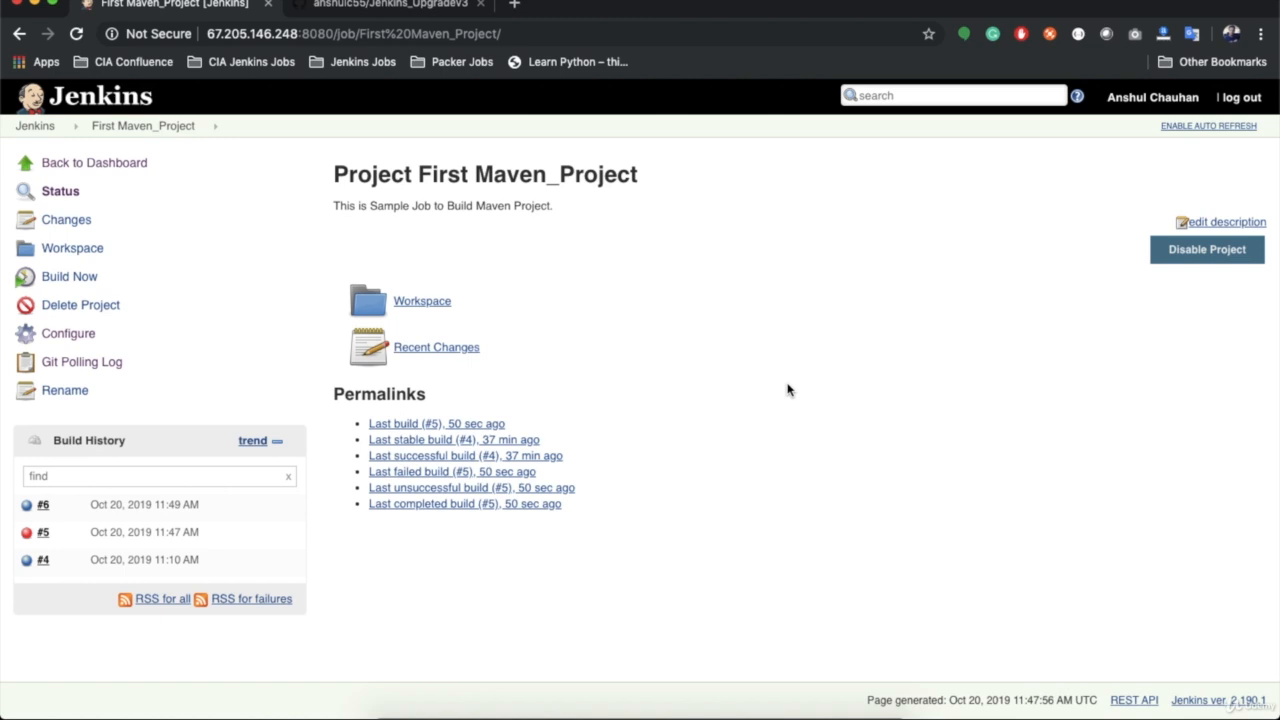
pyautogui.keyDown('super'); pyautogui.click(138, 513); pyautogui.keyUp('super')
pyautogui.click(400, 7)
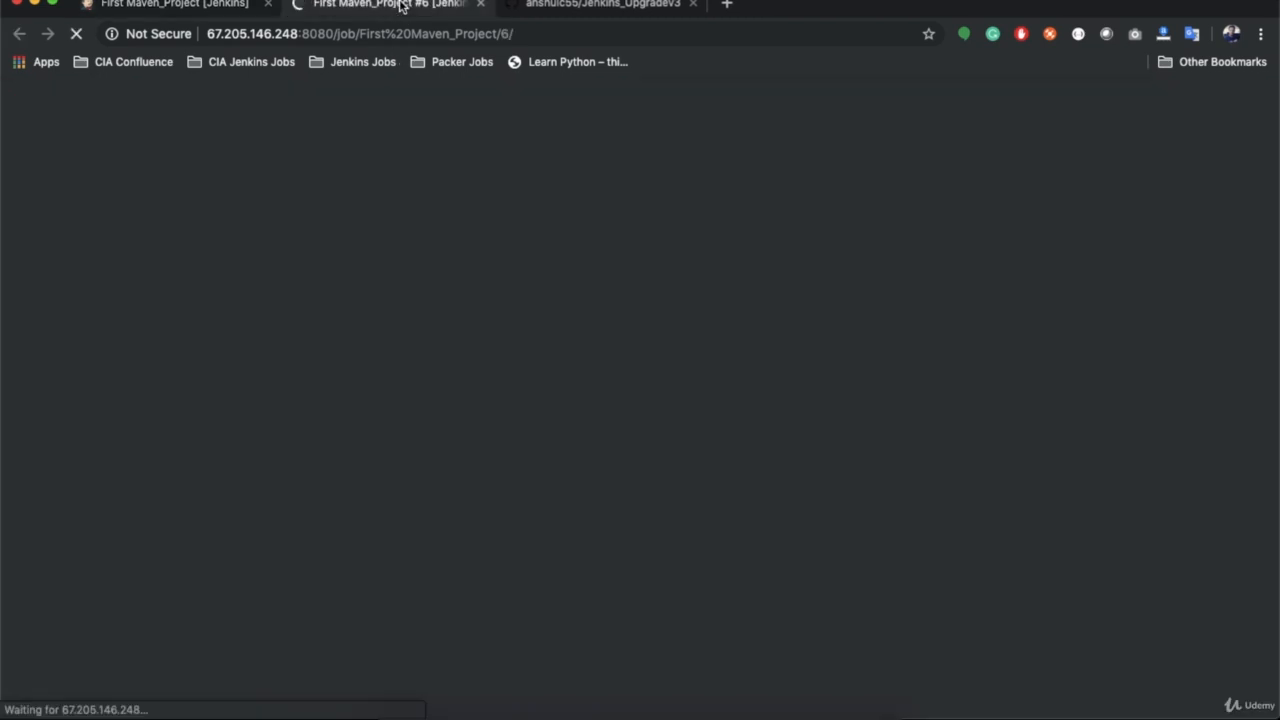
pyautogui.click(99, 251)
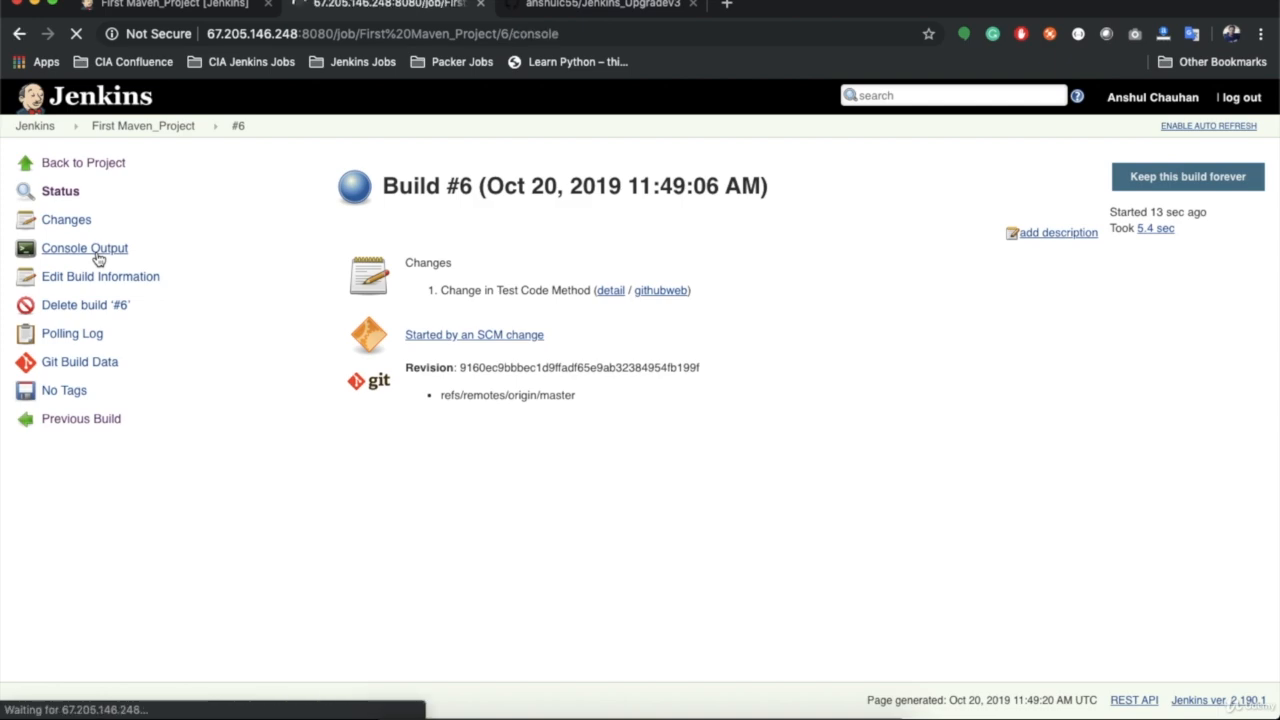
pyautogui.scroll(-15, 536, 453)
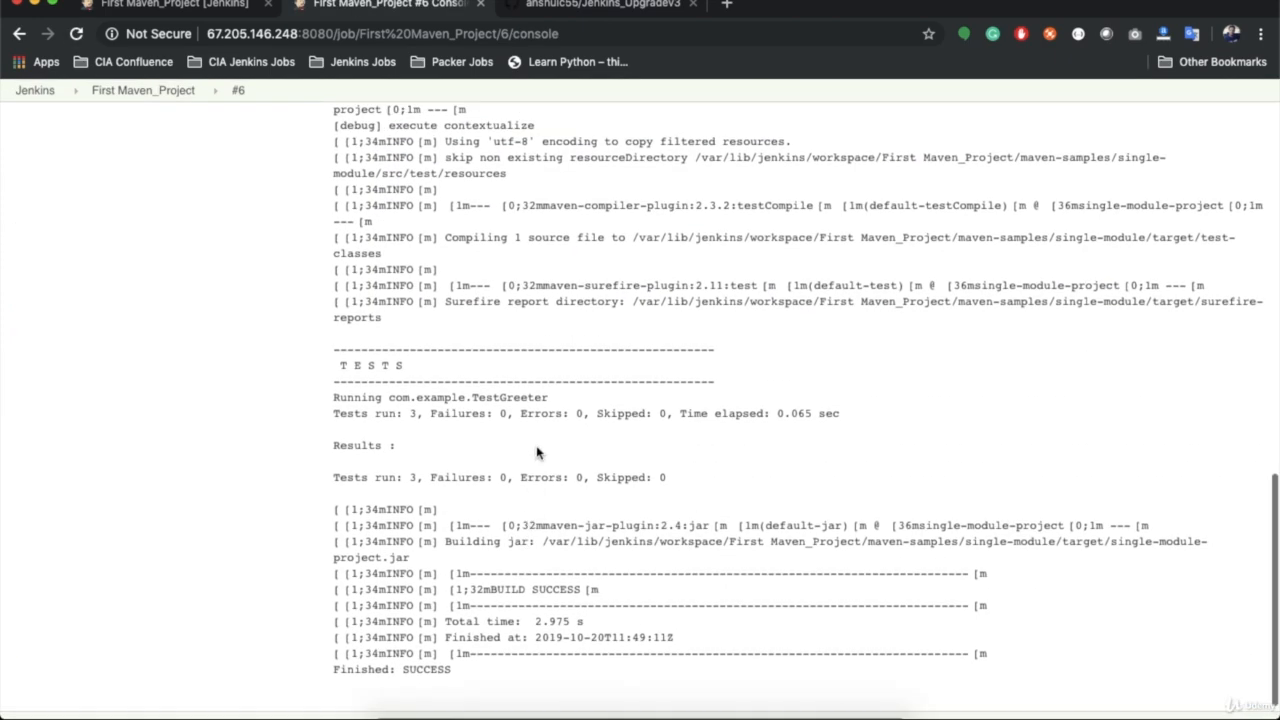
pyautogui.doubleClick(411, 413)
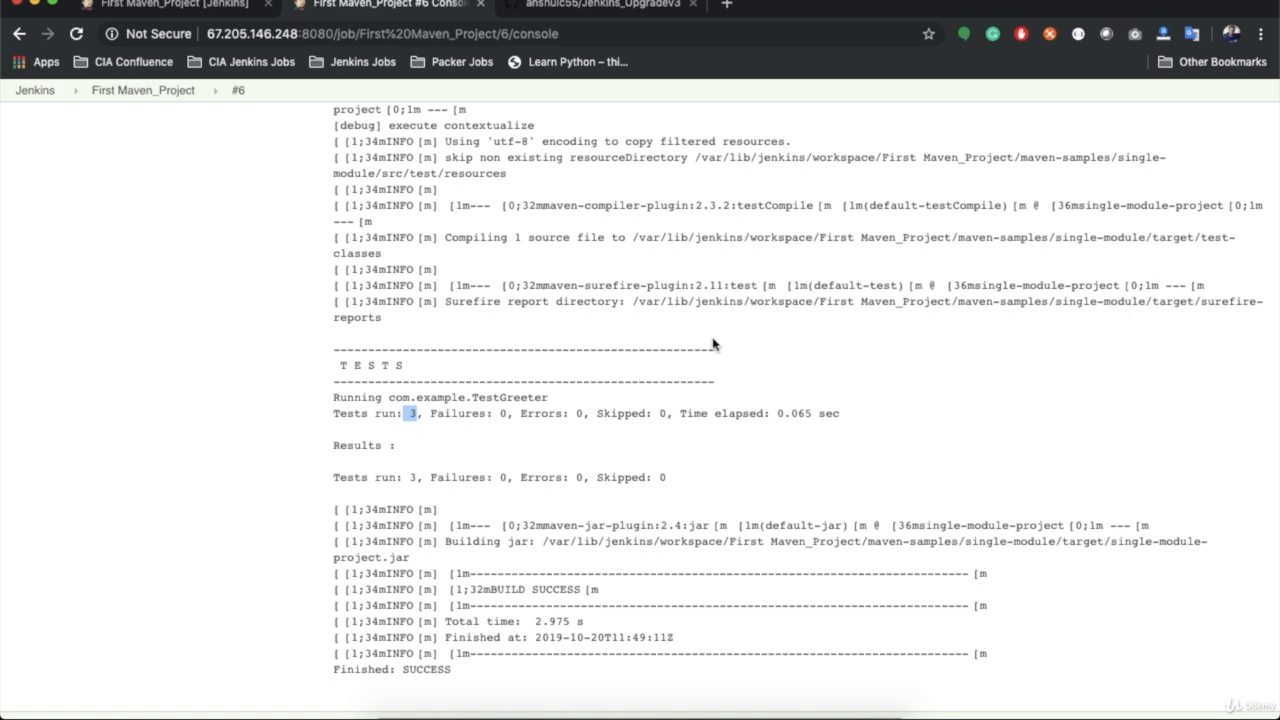
pyautogui.click(238, 90)
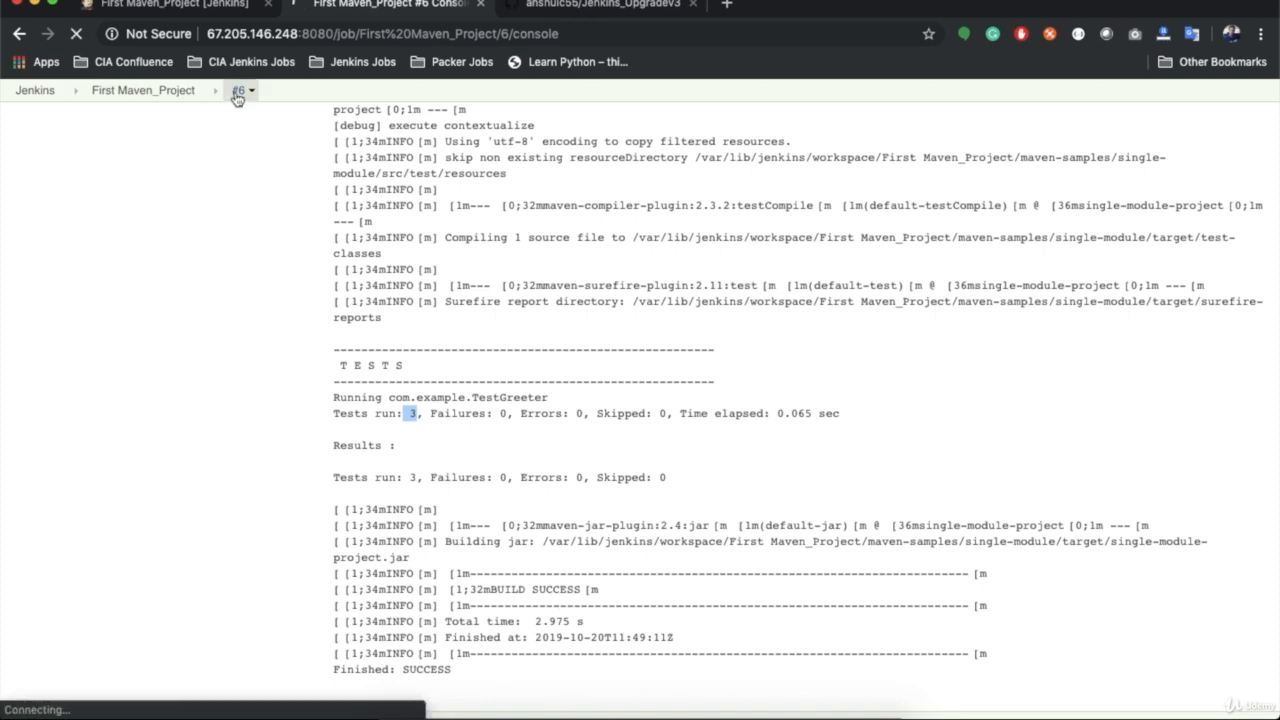
# - From the project page, open build #4 in a new tab and check what started it
pyautogui.click(206, 12)
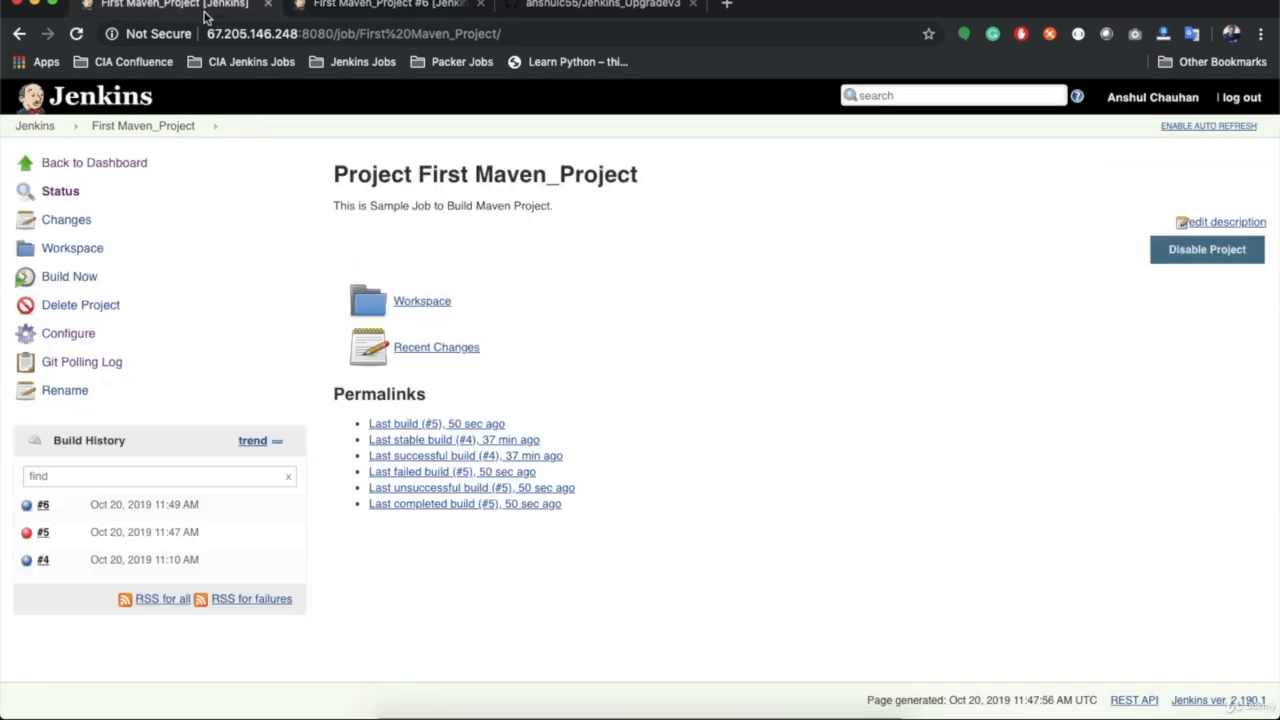
pyautogui.keyDown('super'); pyautogui.click(130, 560); pyautogui.keyUp('super')
pyautogui.click(593, 10)
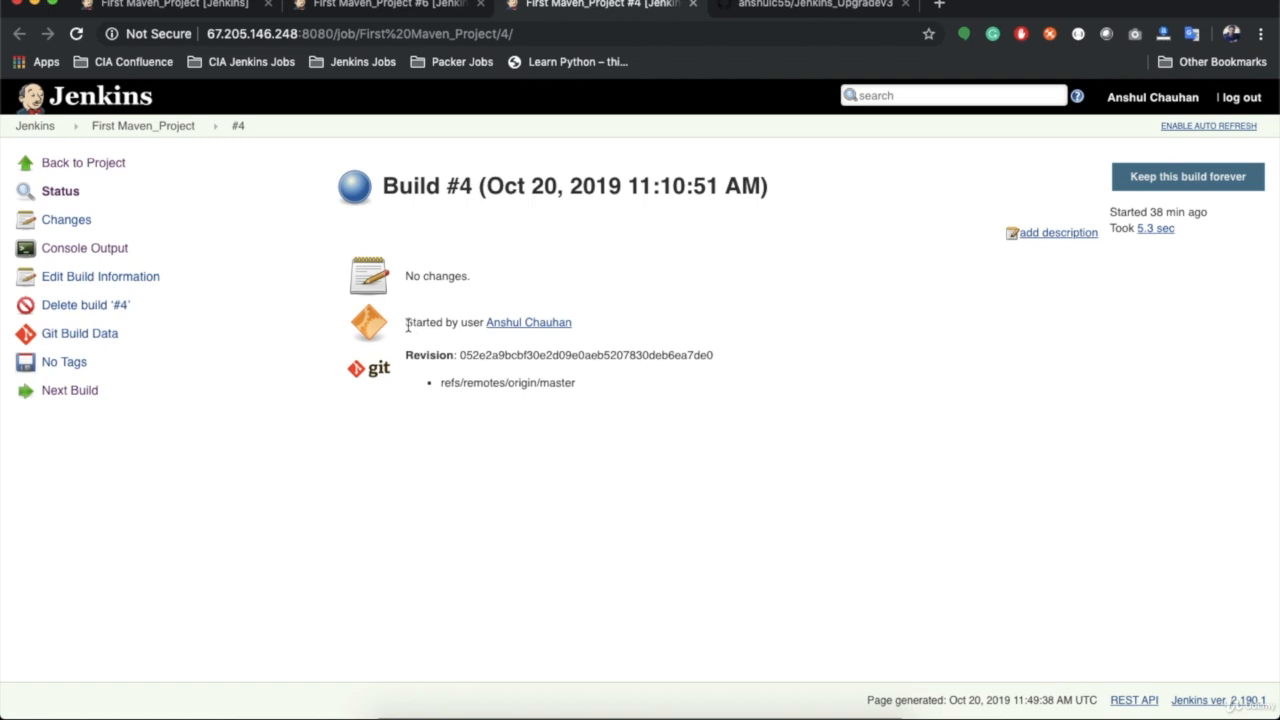
pyautogui.moveTo(407, 323); pyautogui.dragTo(583, 324)
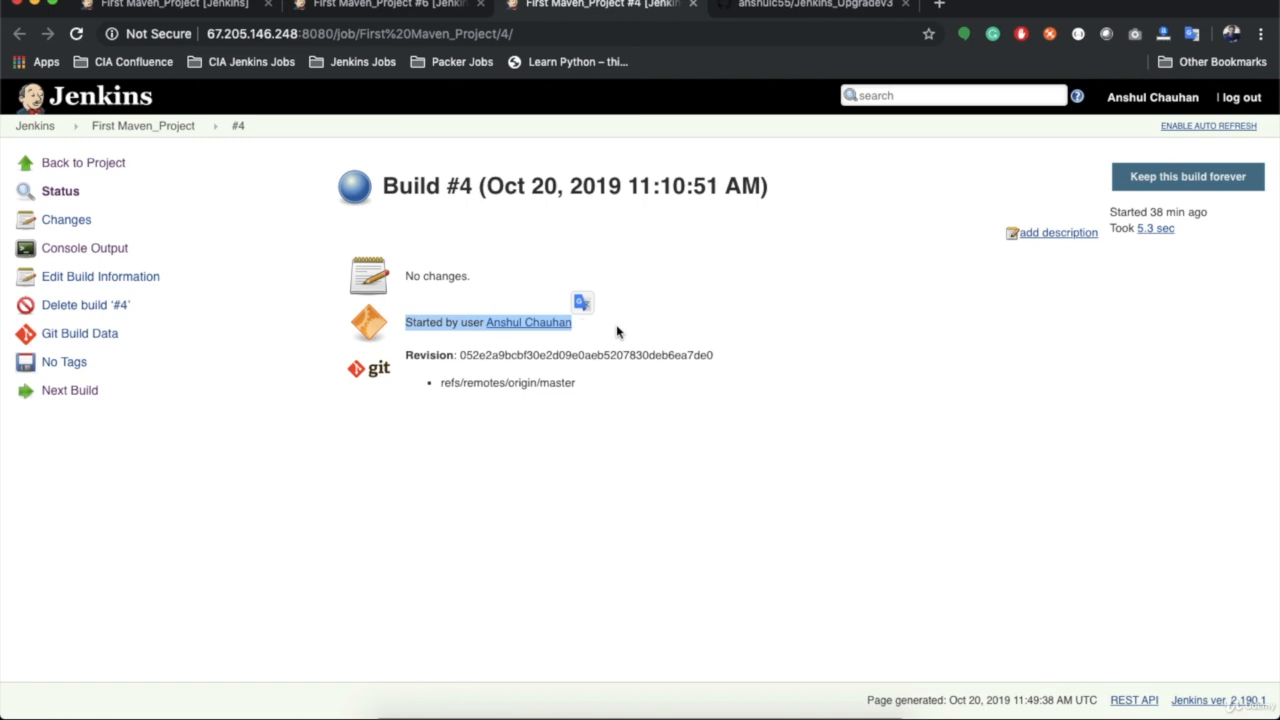
pyautogui.click(616, 331)
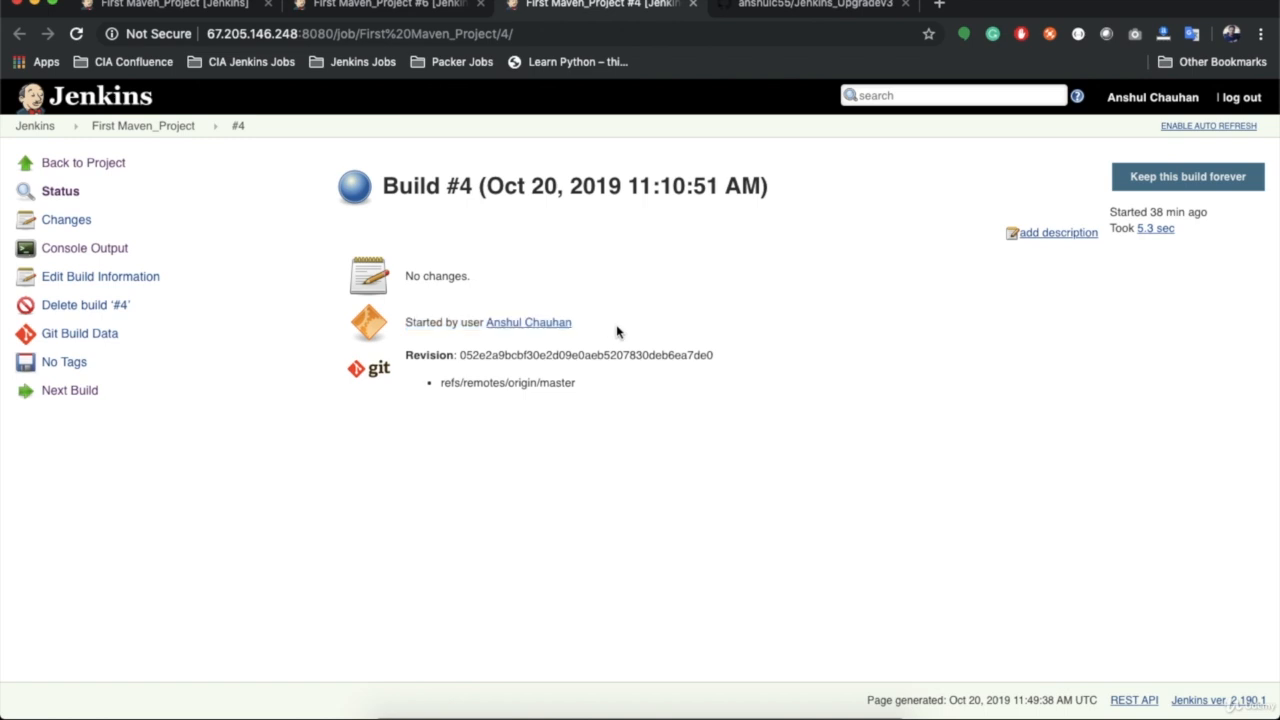
# - Check what started build #6, and open its polling log to inspect the latest remote head revision
pyautogui.click(347, 6)
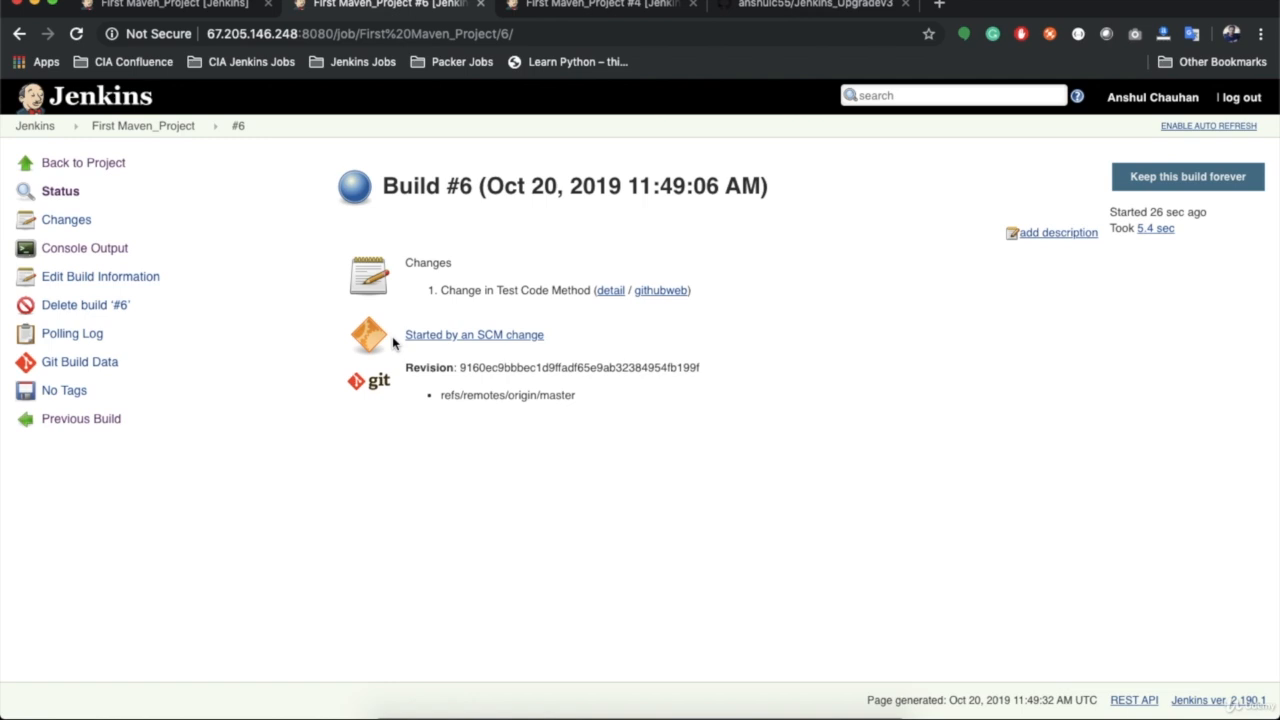
pyautogui.moveTo(405, 336); pyautogui.dragTo(549, 344)
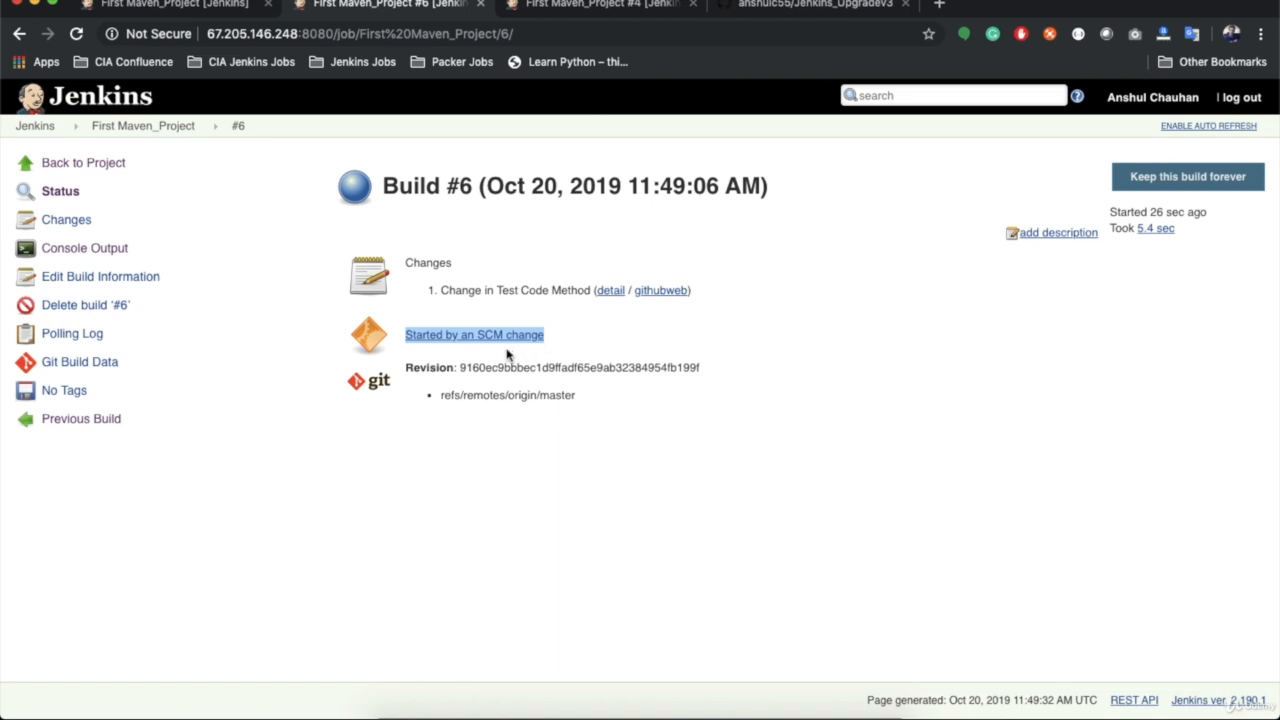
pyautogui.click(508, 340)
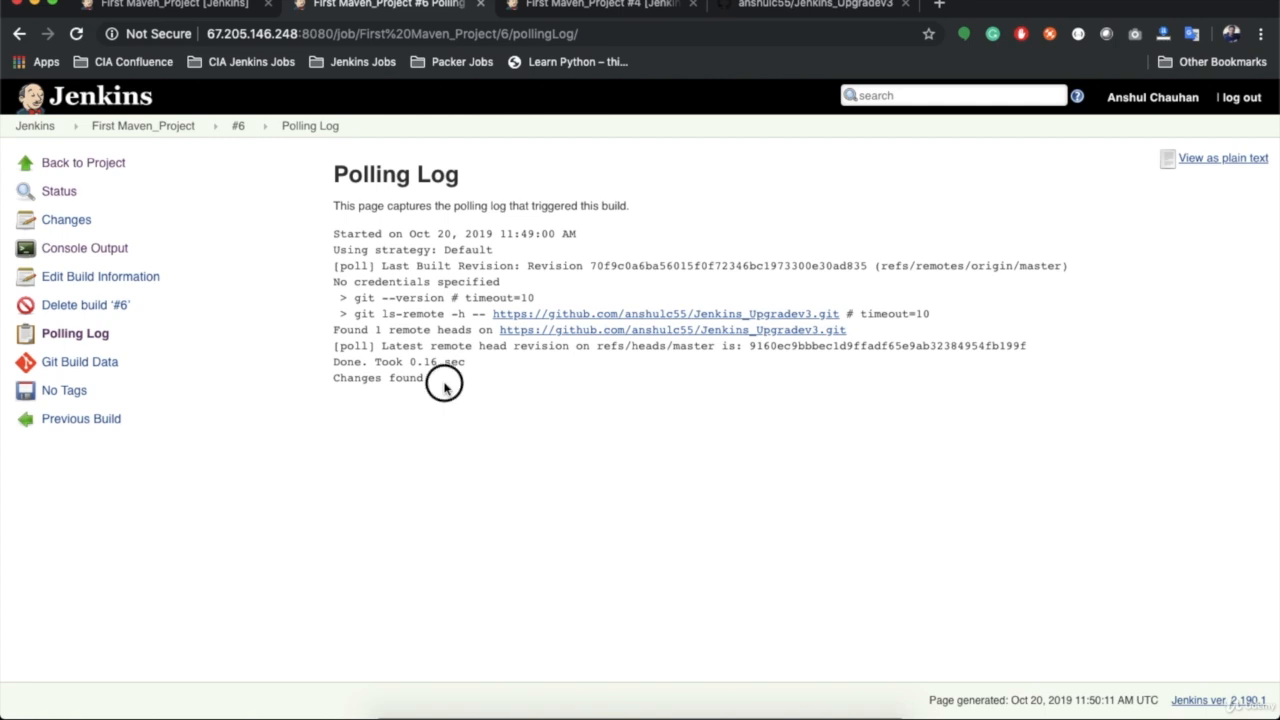
pyautogui.doubleClick(860, 345)
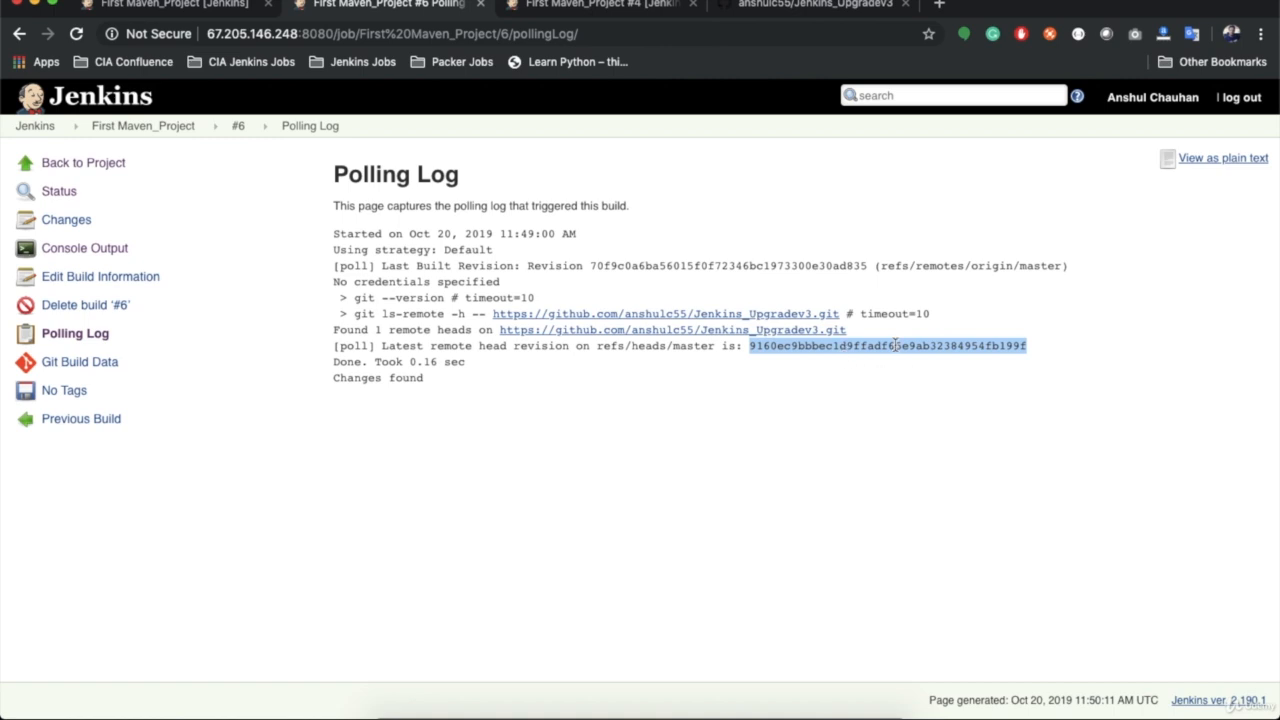
# - Open the commit history of the Jenkins_Upgradev3 GitHub repository and compare its newest commit with the revision in build #6's polling log
pyautogui.hotkey('ctrl', 'Tab')
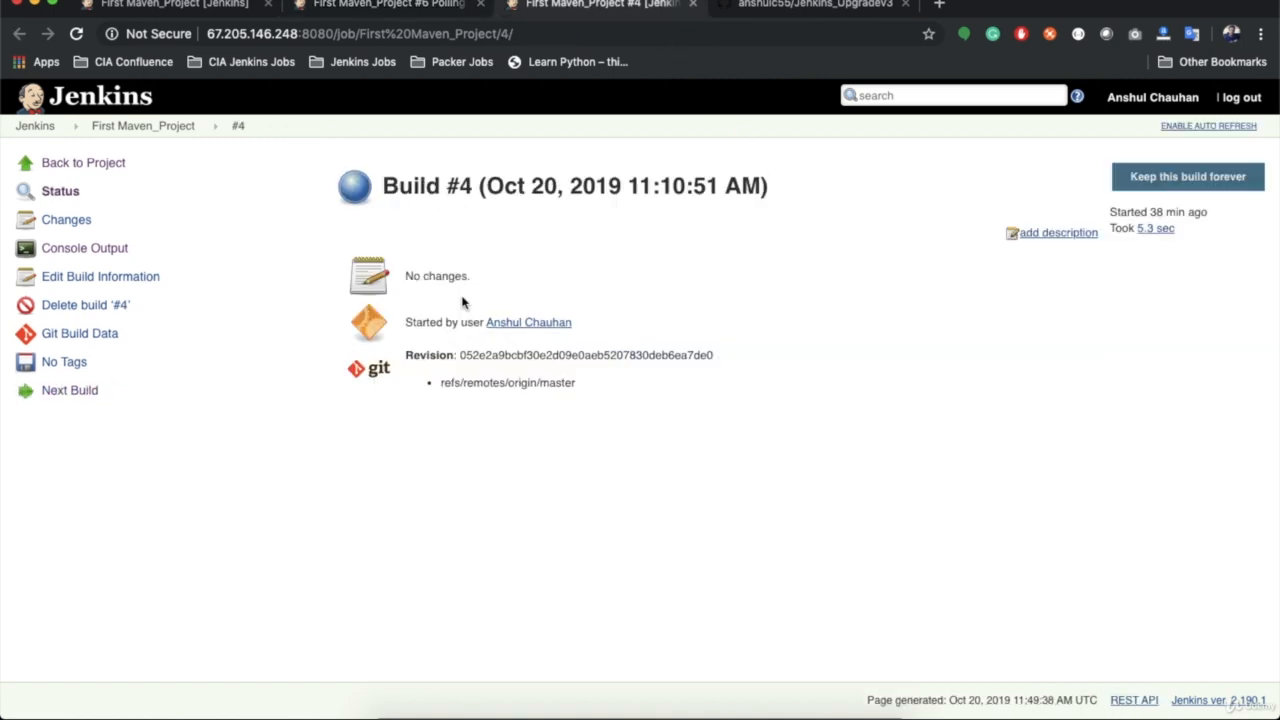
pyautogui.click(836, 5)
pyautogui.click(354, 471)
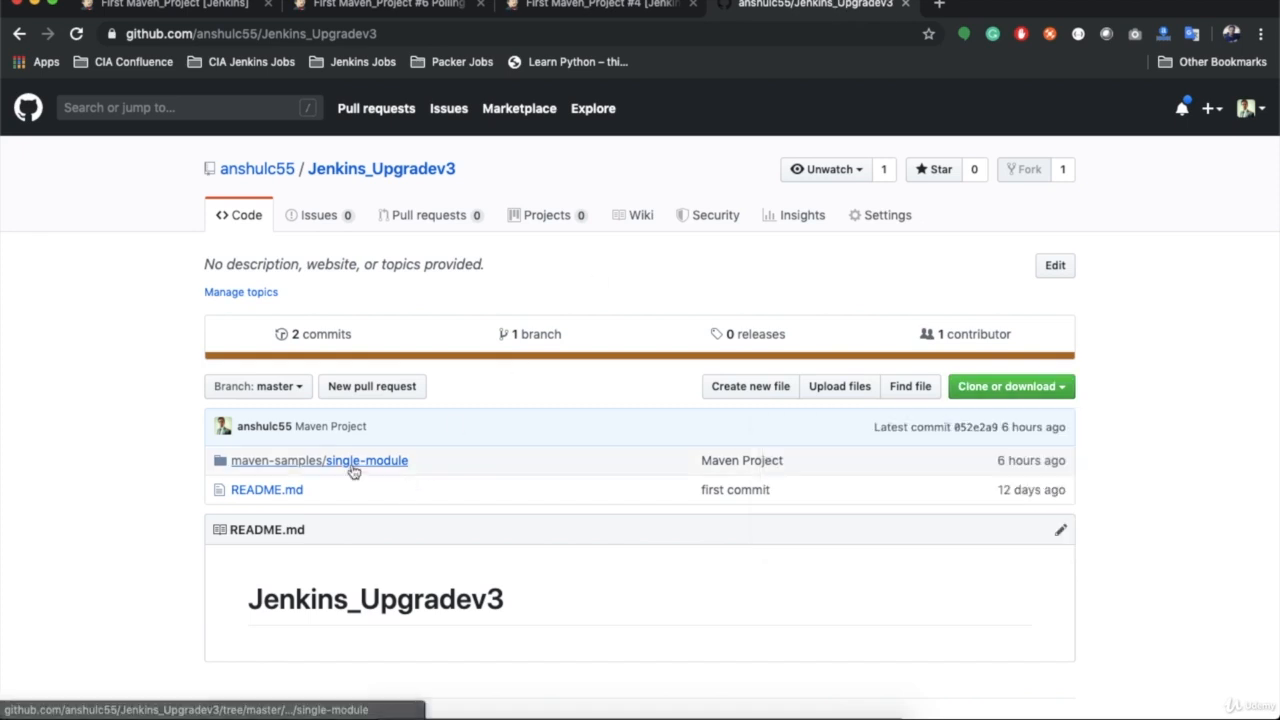
pyautogui.click(322, 334)
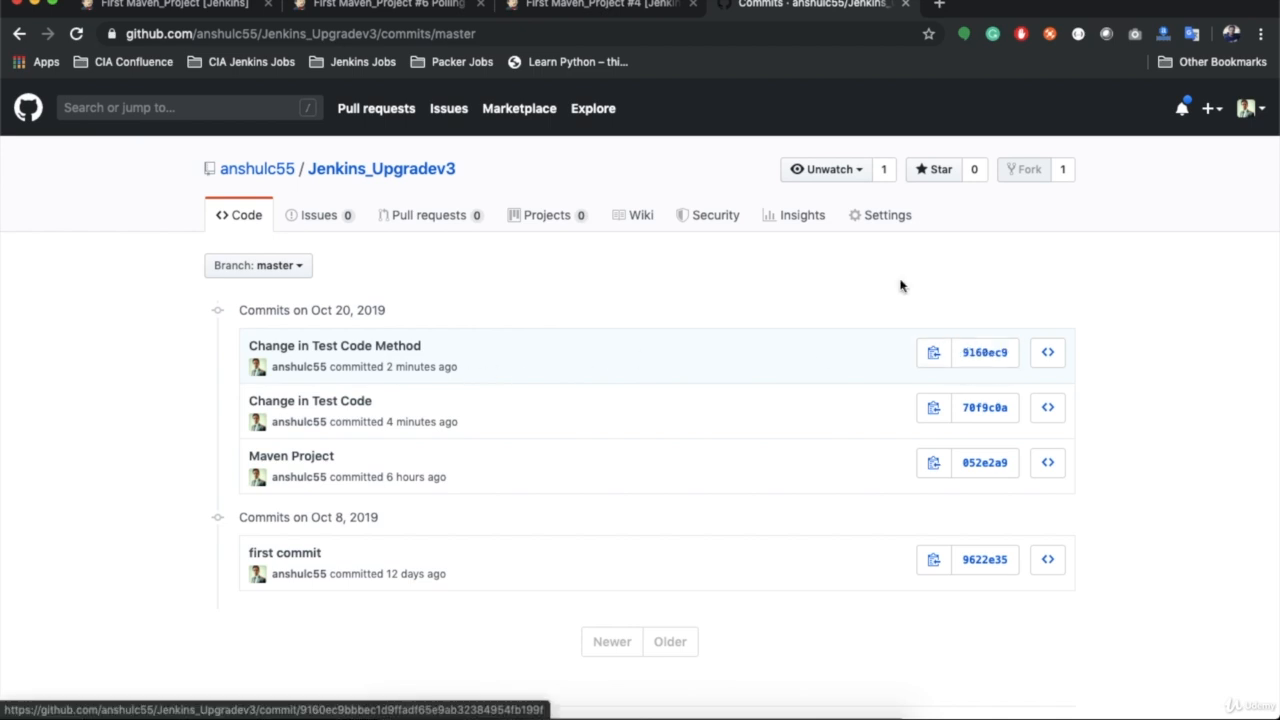
pyautogui.click(388, 10)
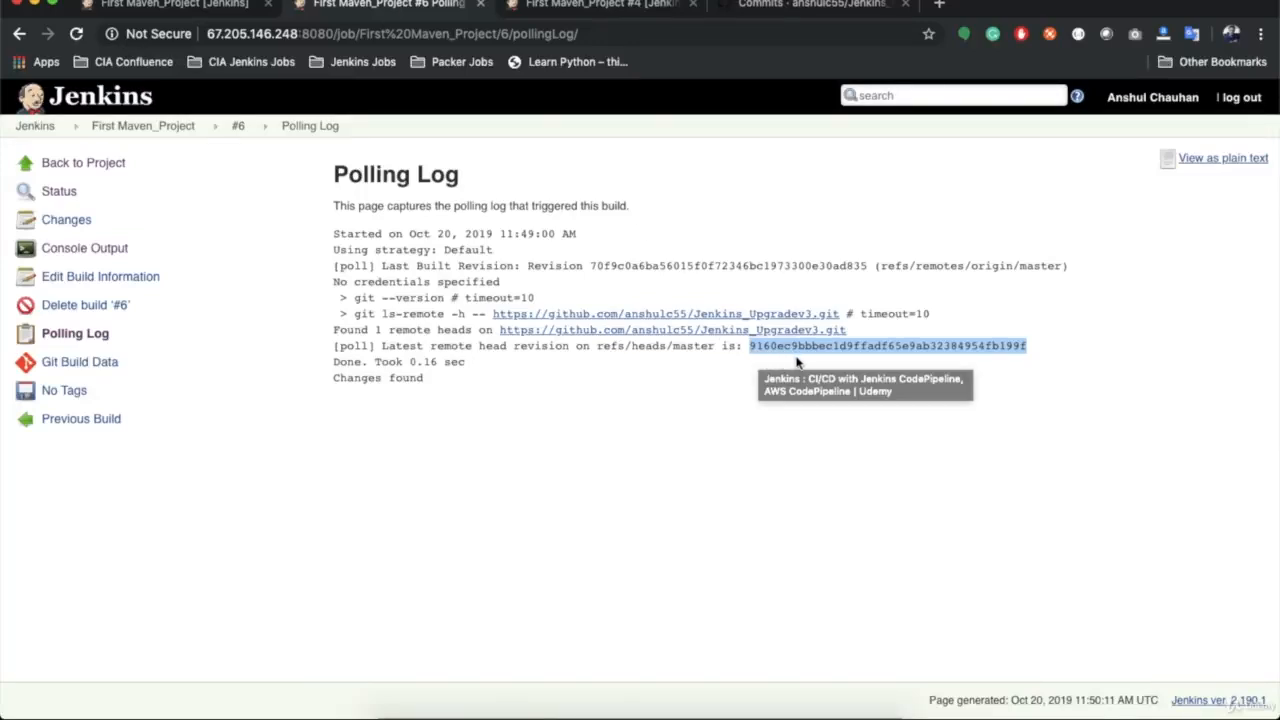
pyautogui.click(622, 465)
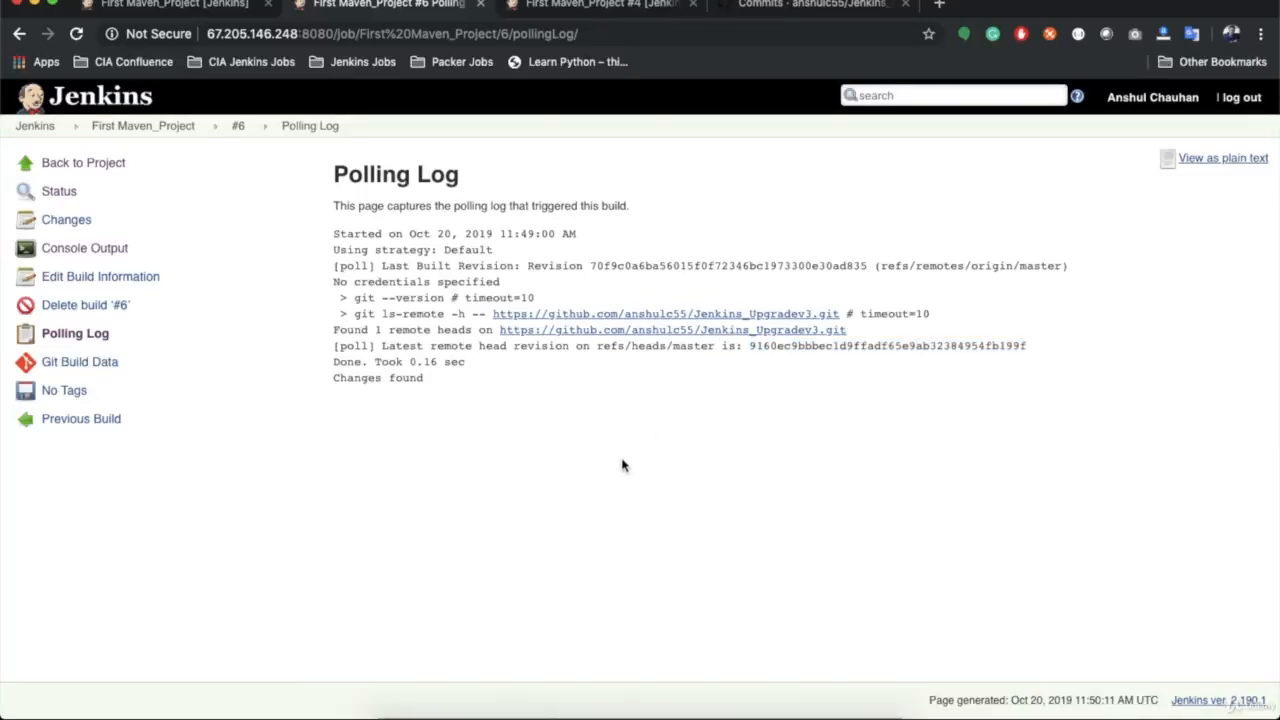